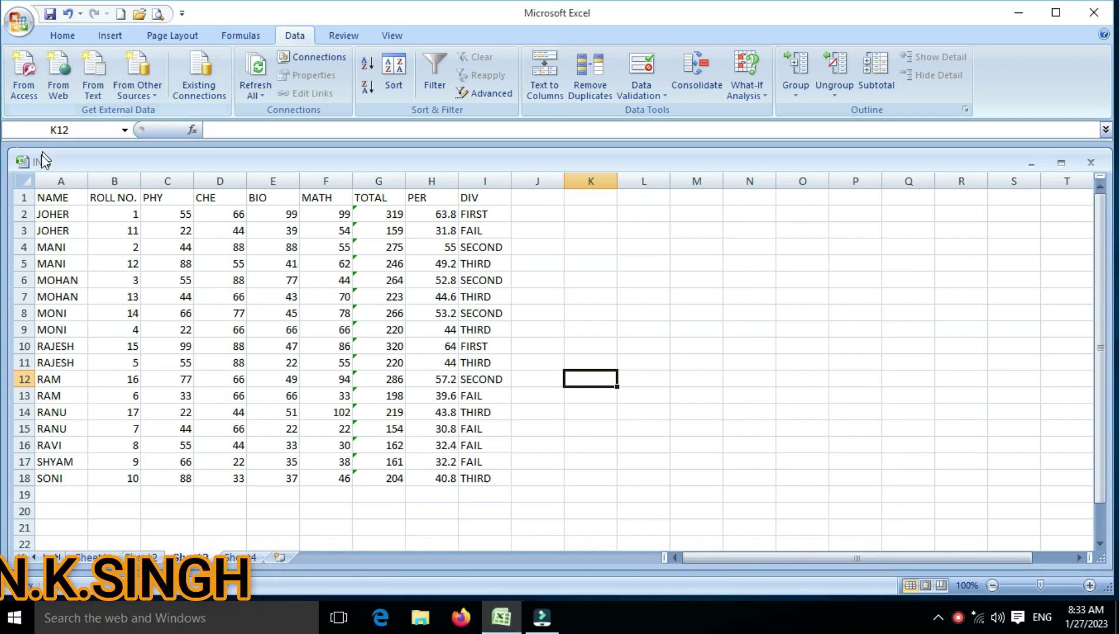
Step: Turn on filtering for the marks table and show only the rows whose DIV is FIRST
left_click(186, 216)
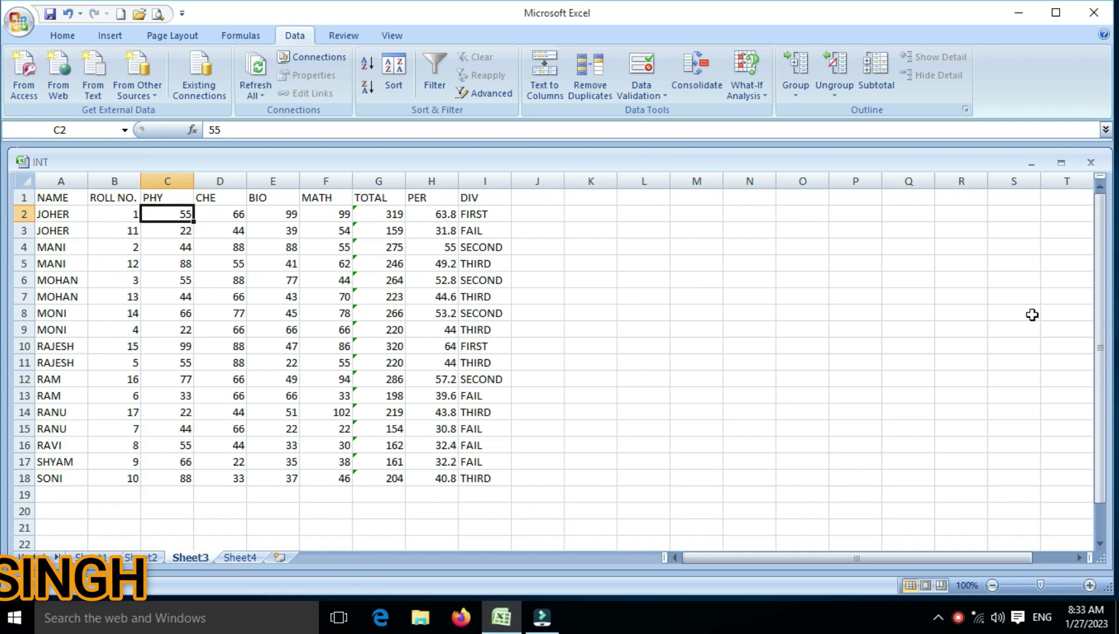
left_click(433, 87)
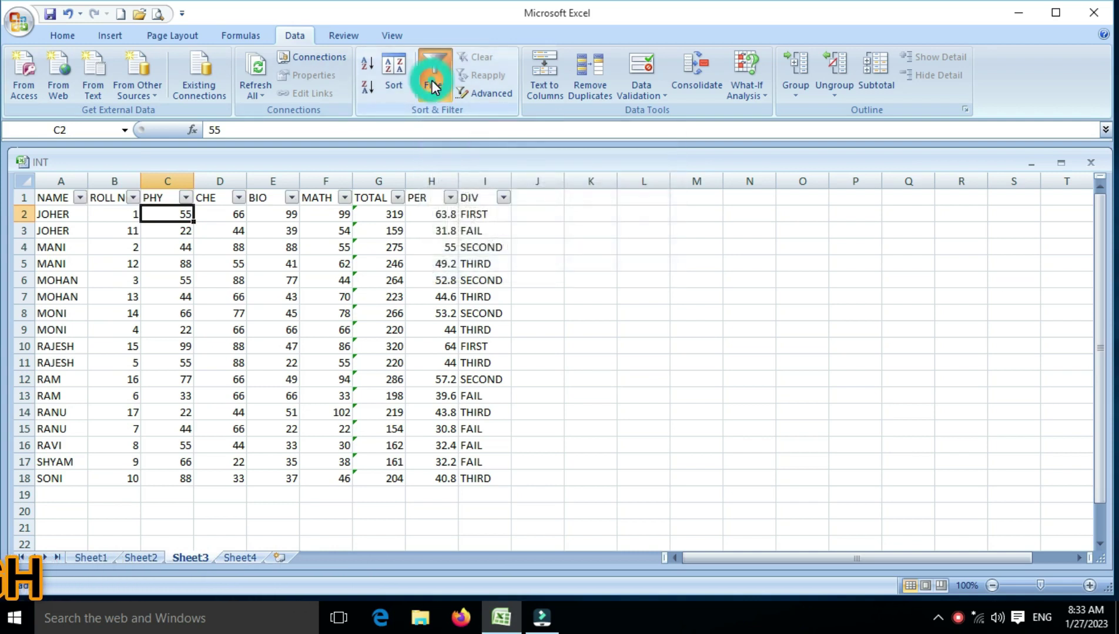
left_click(503, 197)
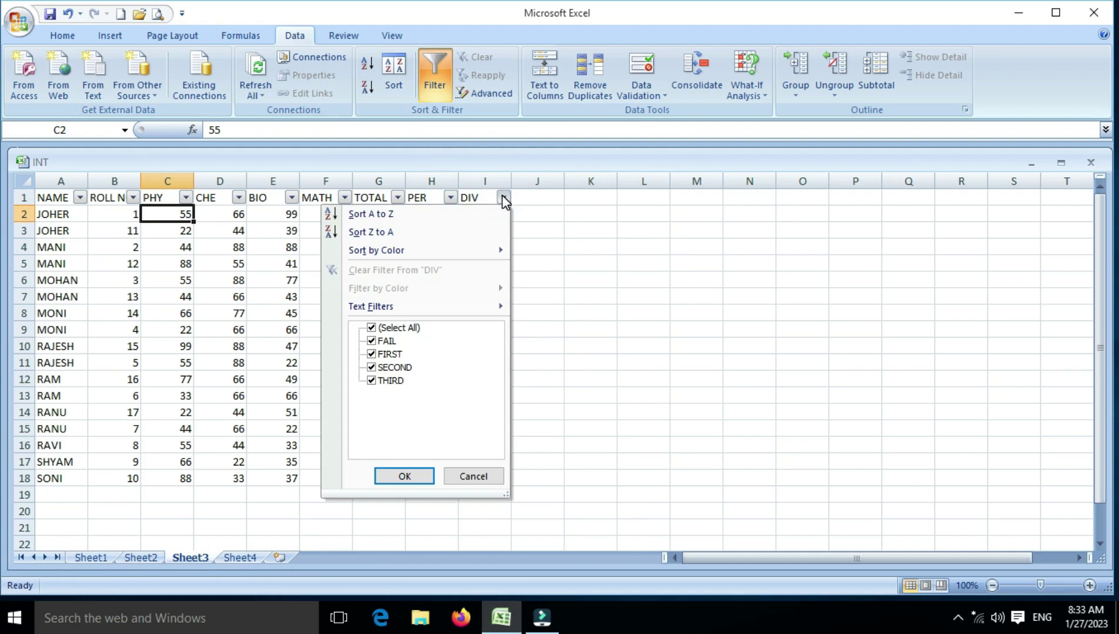
left_click(400, 328)
left_click(373, 364)
left_click(370, 354)
left_click(371, 368)
left_click(403, 476)
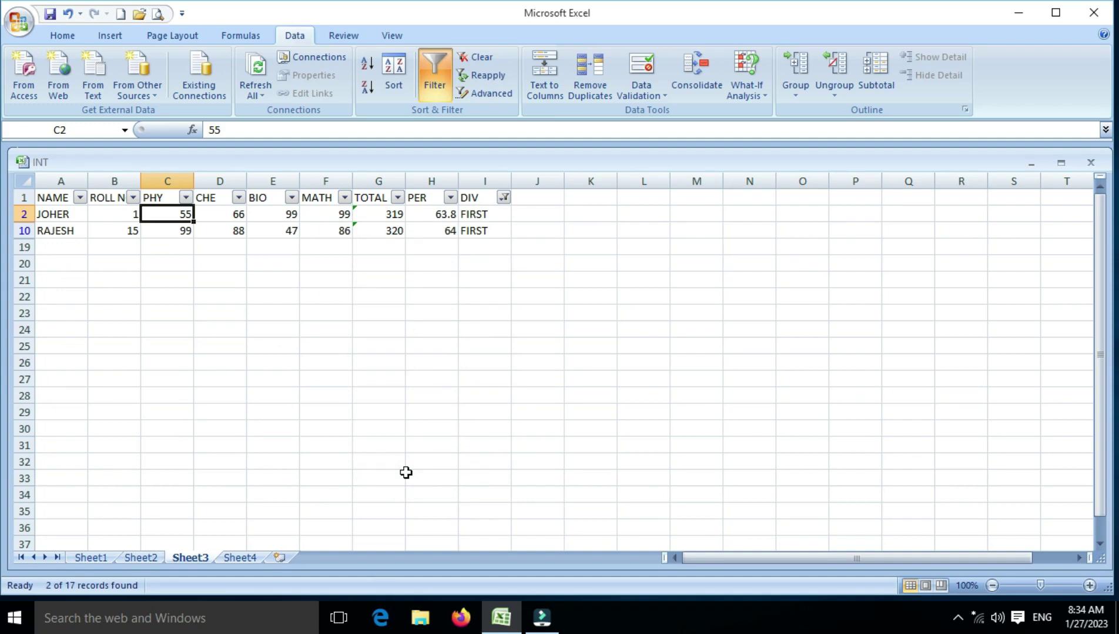
Step: Reselect all values in the DIV filter to show every student row again
left_click(504, 198)
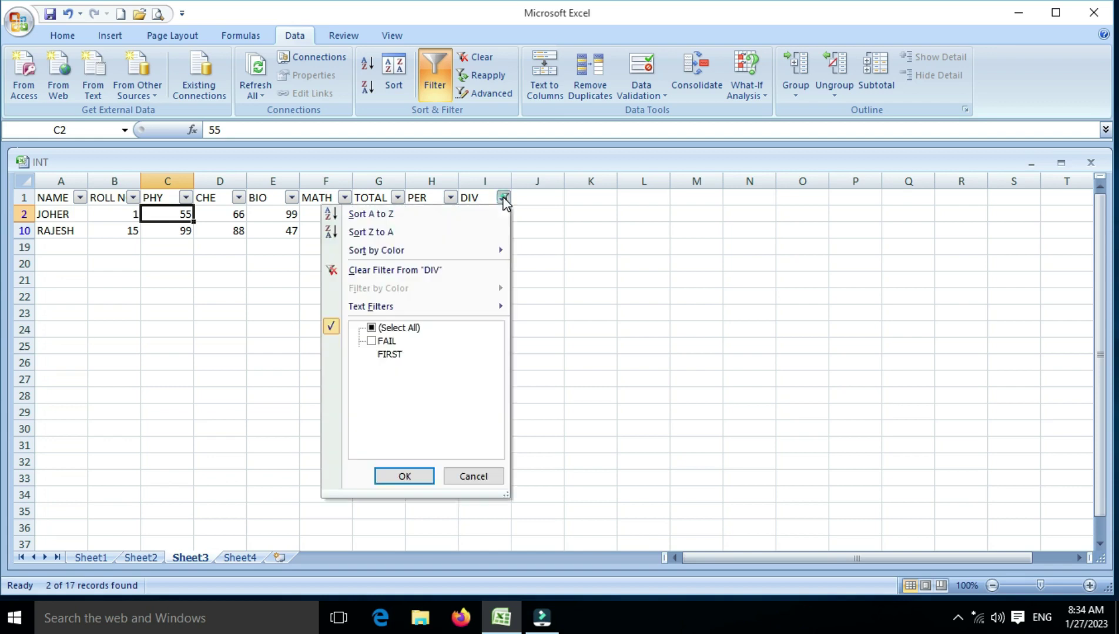
left_click(385, 330)
left_click(419, 480)
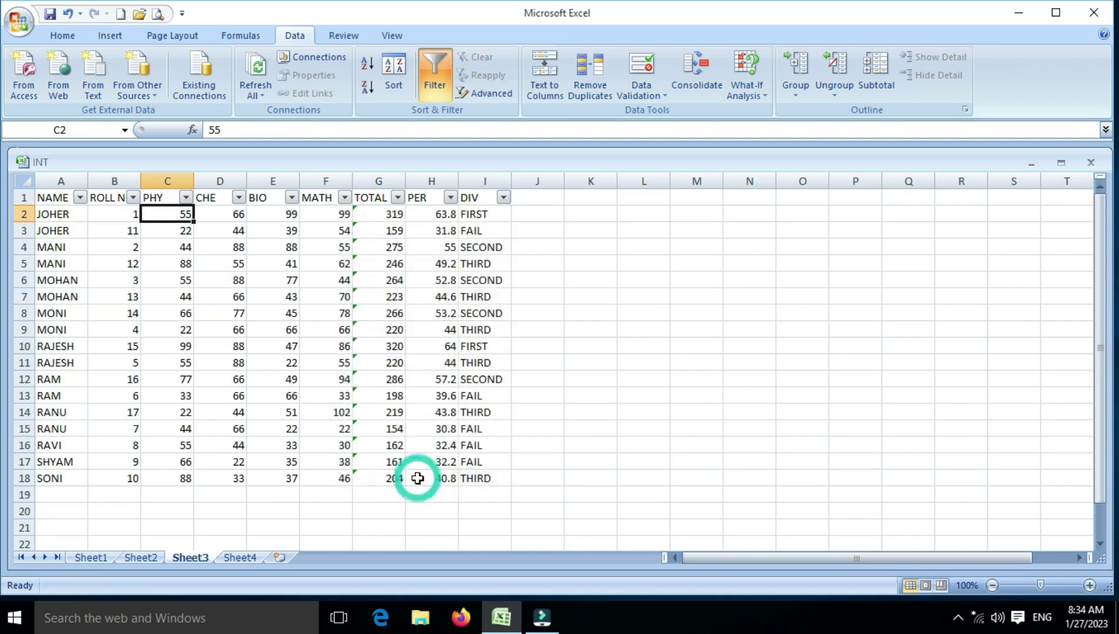
Step: Bring up the Advanced Filter settings, dismiss them without applying, and turn off filtering for the marks table
left_click(495, 95)
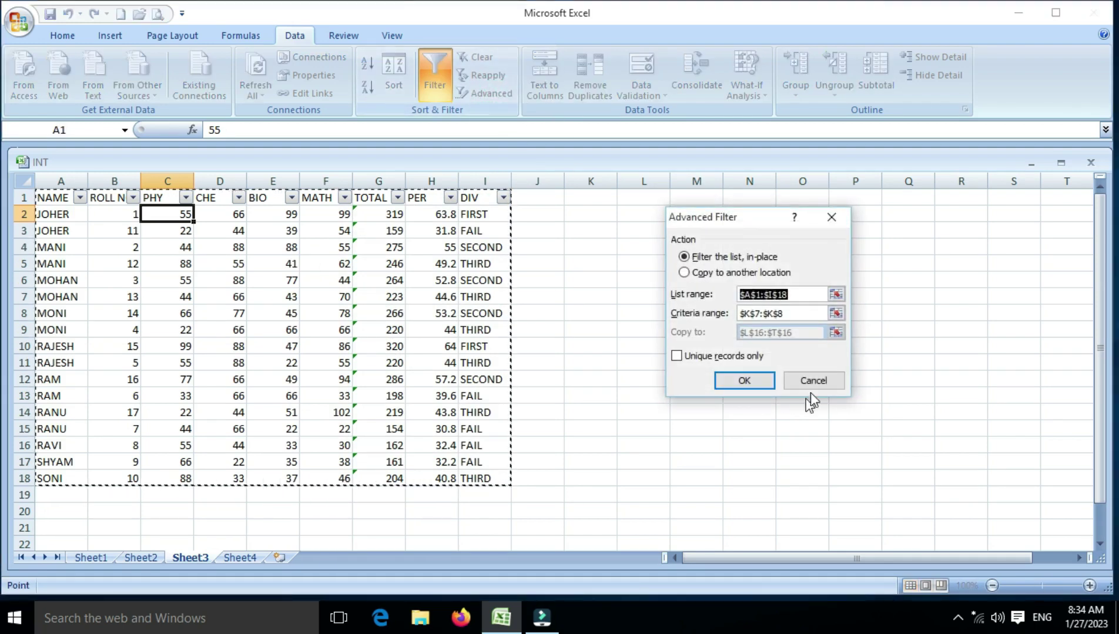
left_click(819, 381)
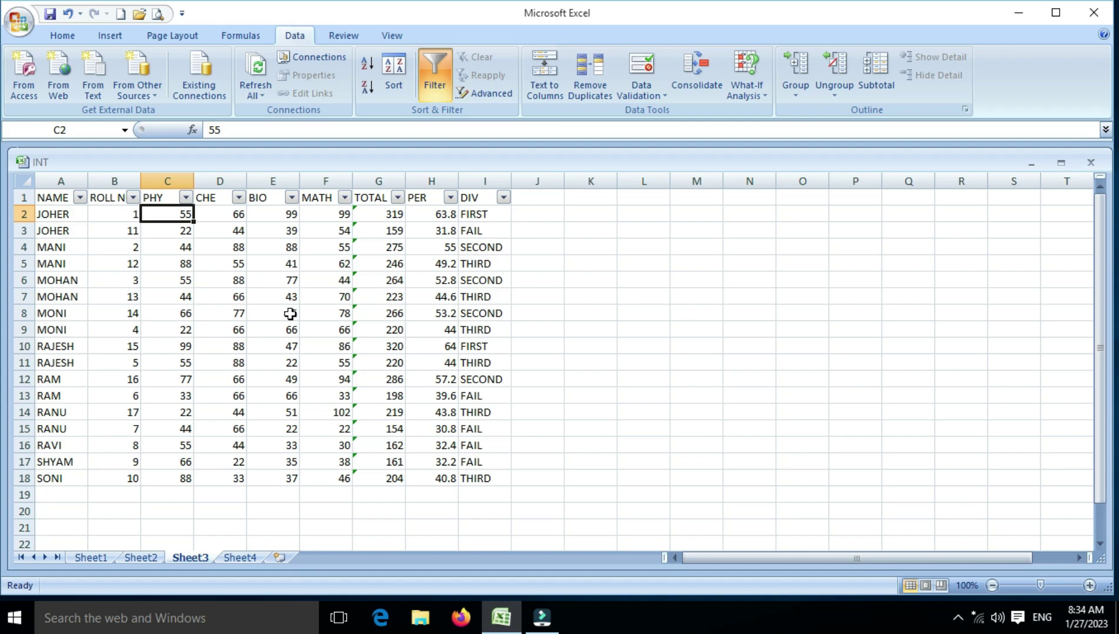
left_click(436, 74)
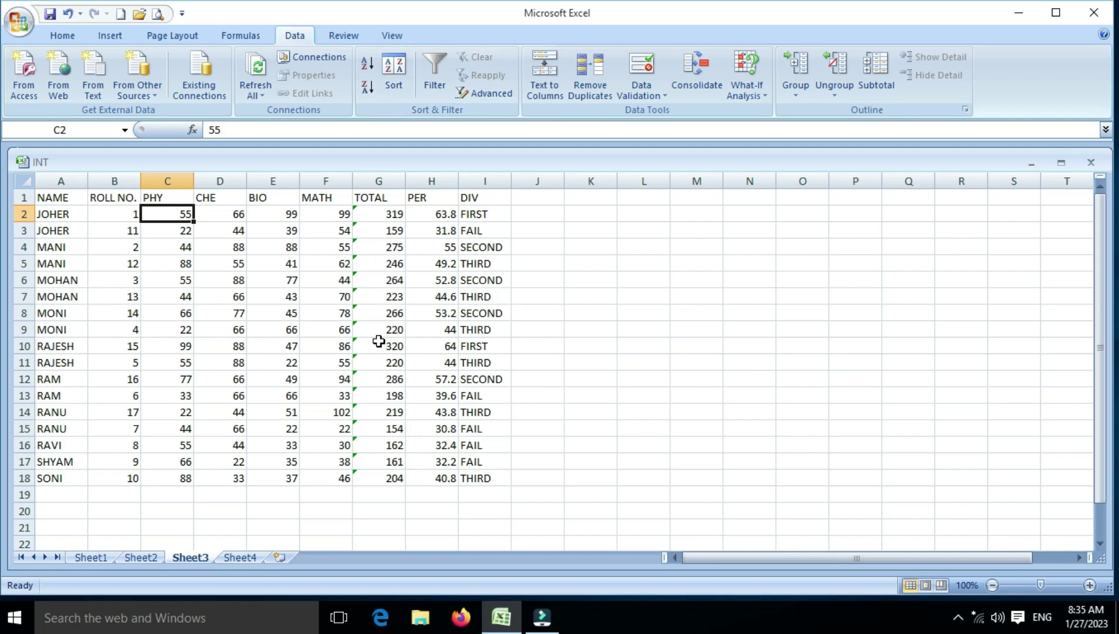
Step: Create a filter criterion with the heading TOTAL in K7 and the condition >250 in K8
left_click(592, 294)
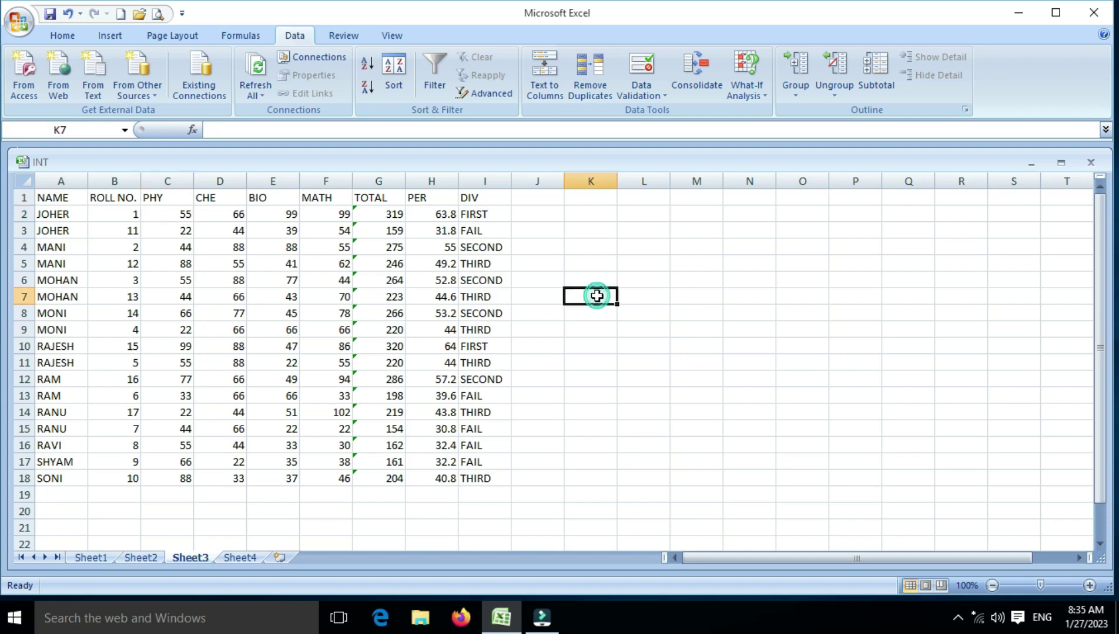
type("TOTAL")
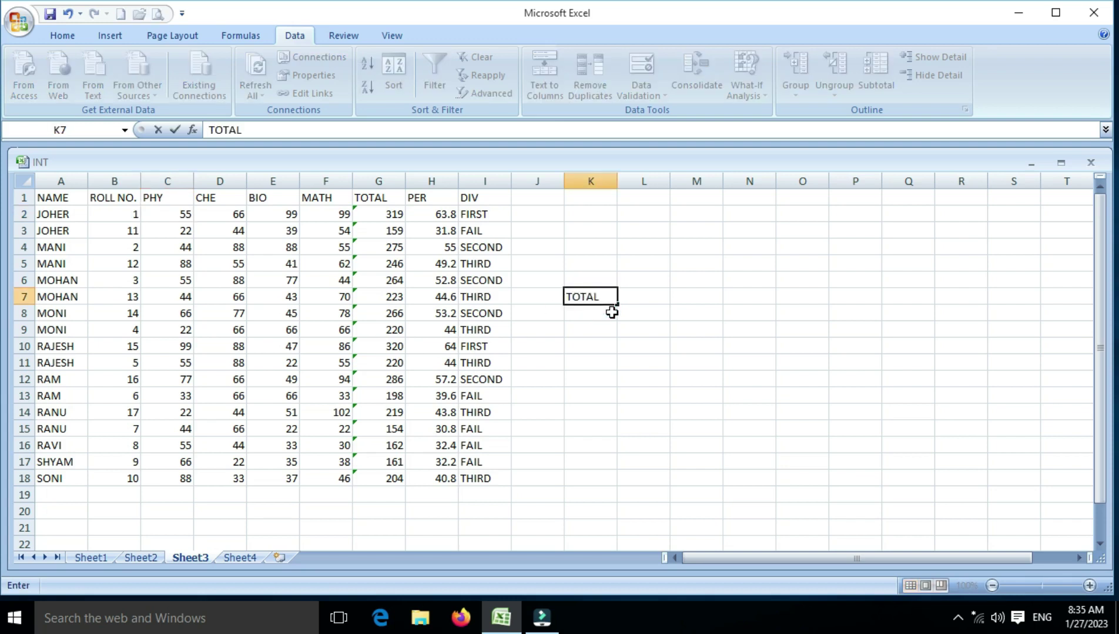
key("Return")
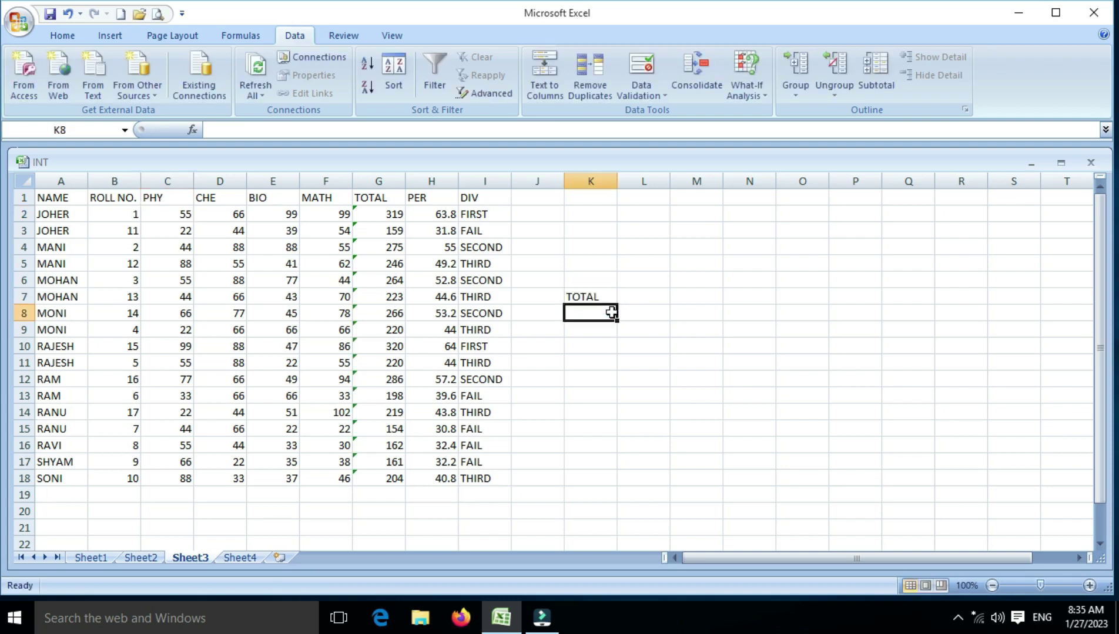
type(">")
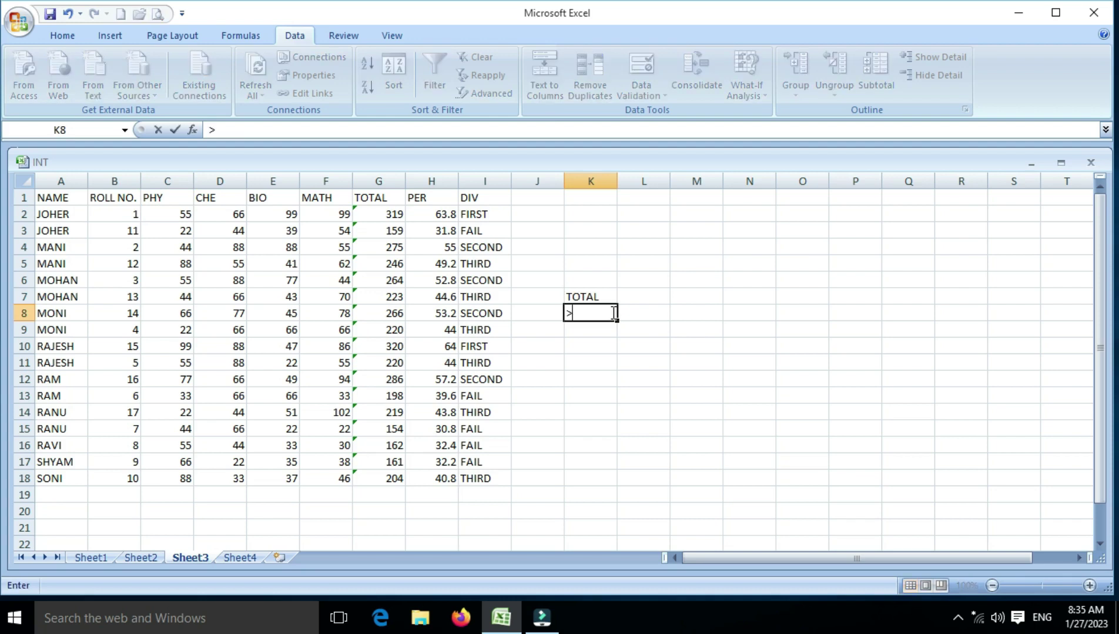
type("250")
key("Return")
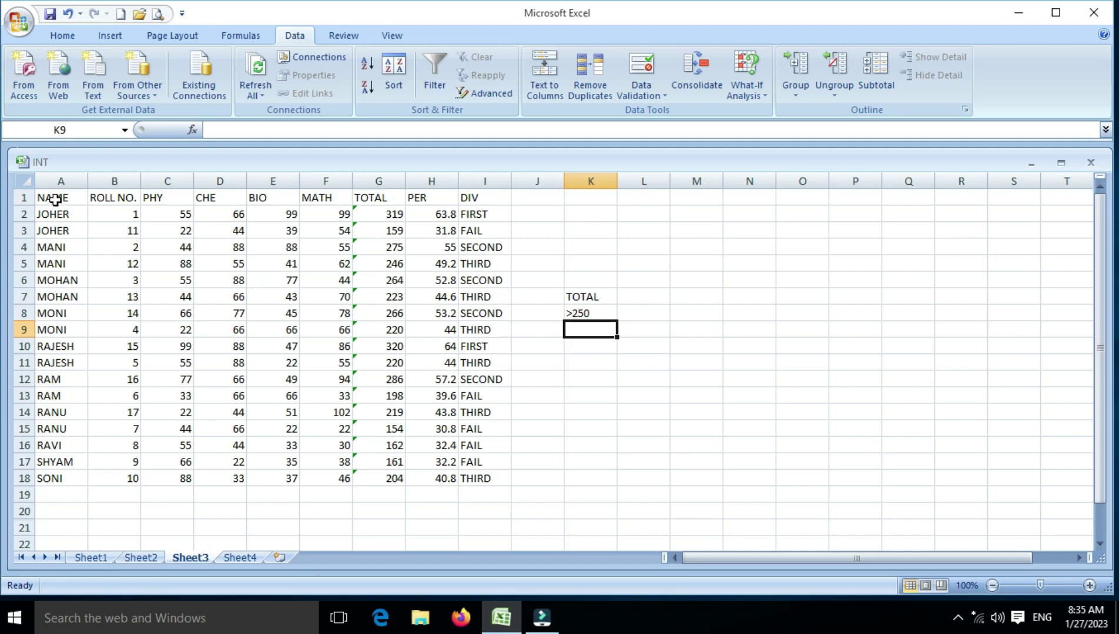
Step: Start an Advanced Filter on the marks table with A1:I18 as the list range
left_click_drag(54, 200, 474, 477)
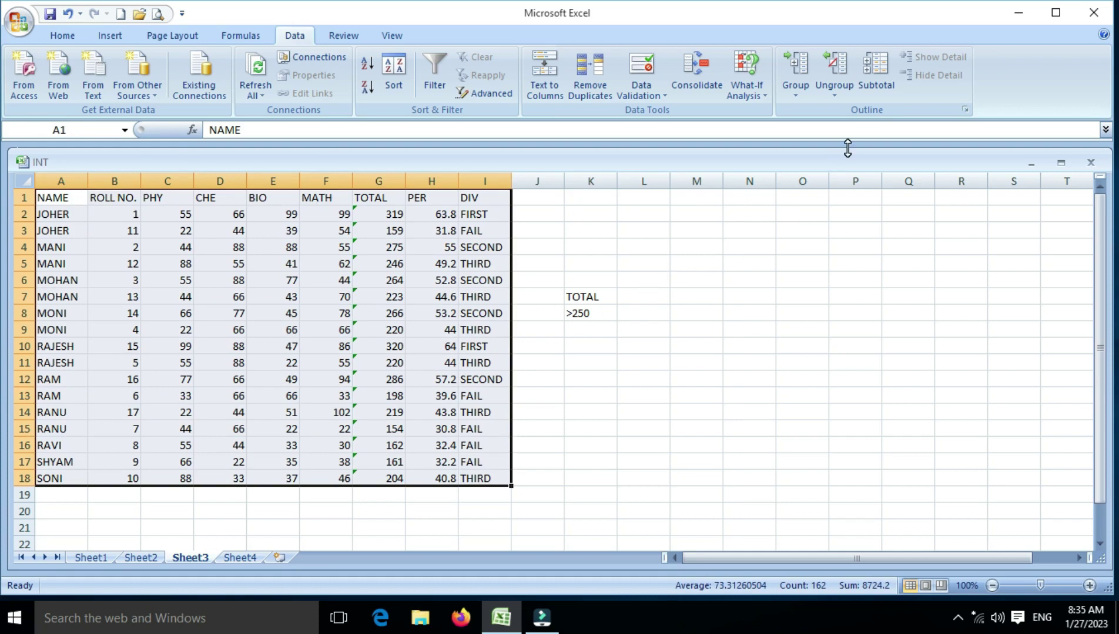
left_click(497, 93)
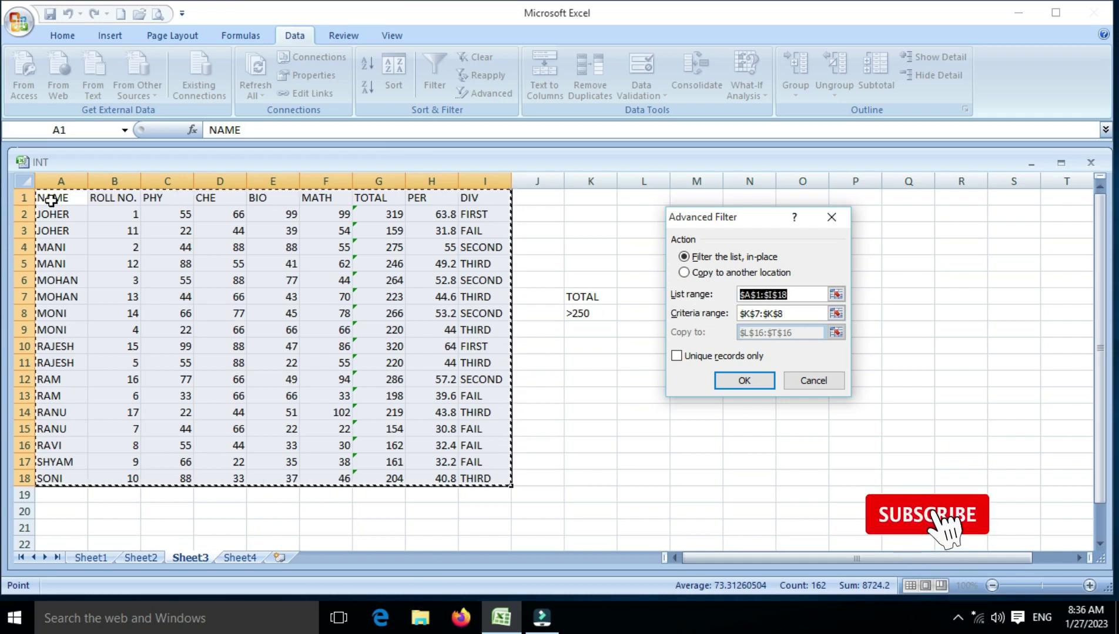
left_click_drag(50, 198, 483, 478)
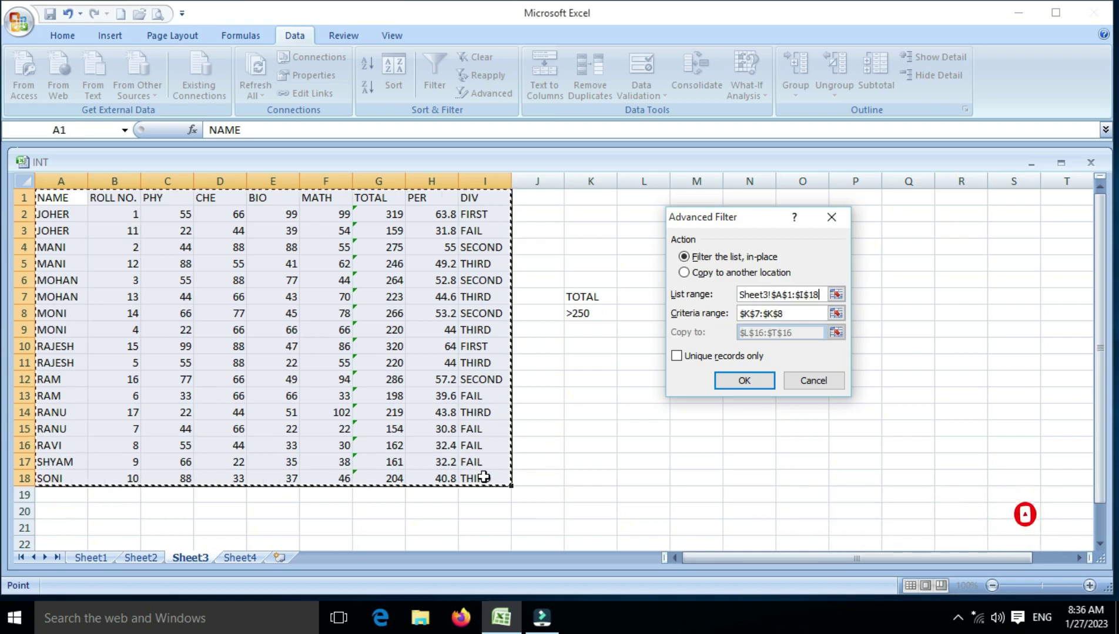
Step: Filter the list in place using K7:K8 as the criteria range, and undo that filter
left_click(796, 314)
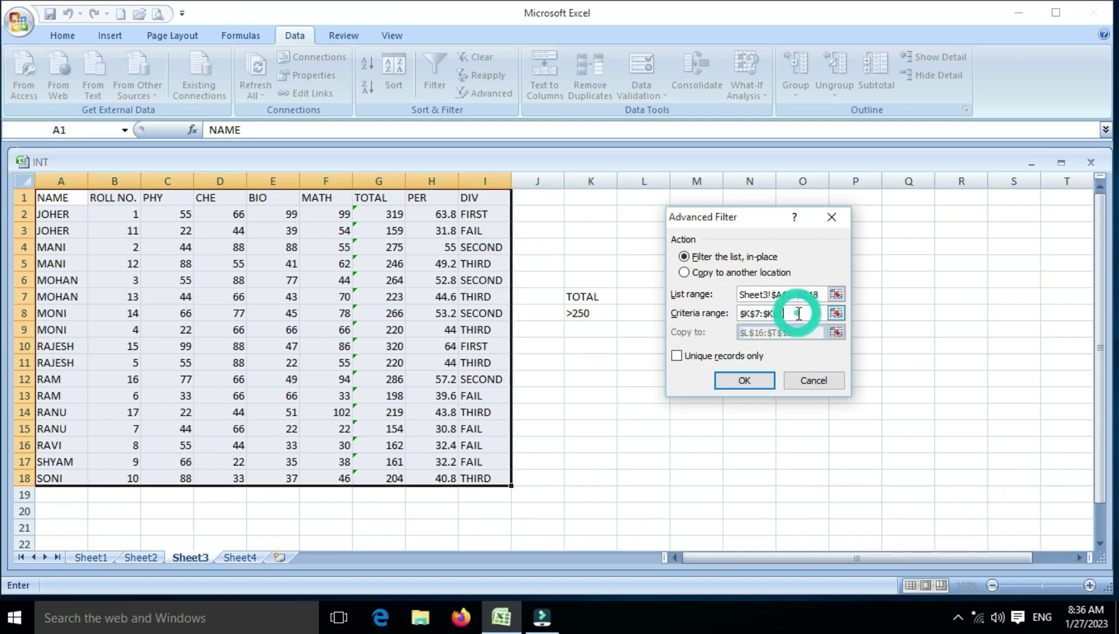
key("BackSpace")
key("BackSpace")
key("BackSpace")
key("BackSpace")
key("BackSpace")
key("BackSpace")
key("BackSpace")
key("BackSpace")
key("BackSpace")
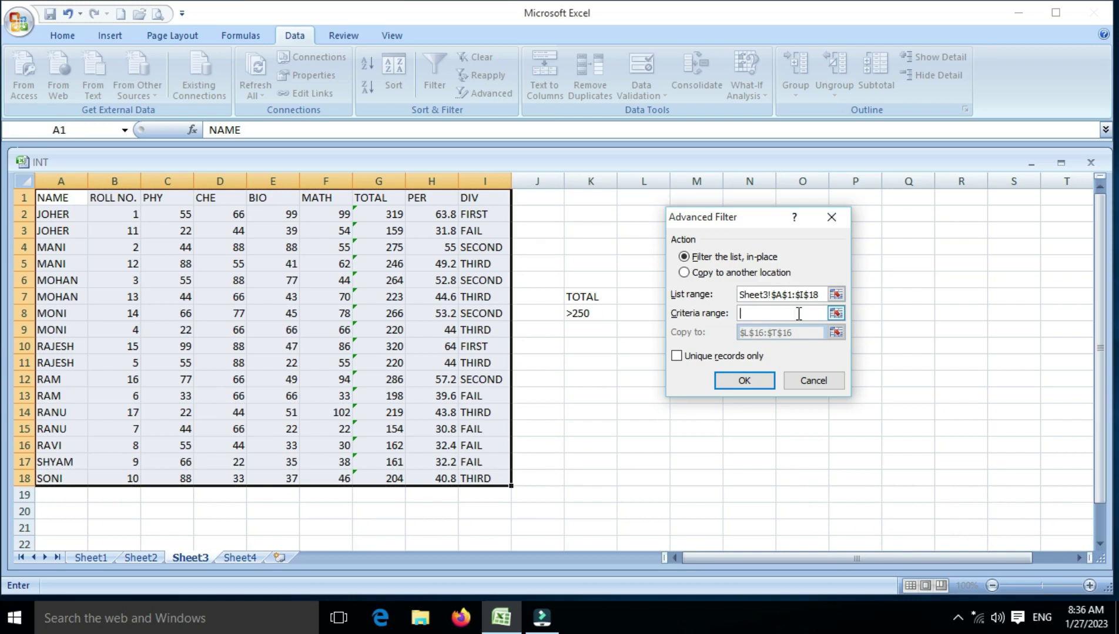
left_click(588, 298)
left_click_drag(588, 298, 588, 312)
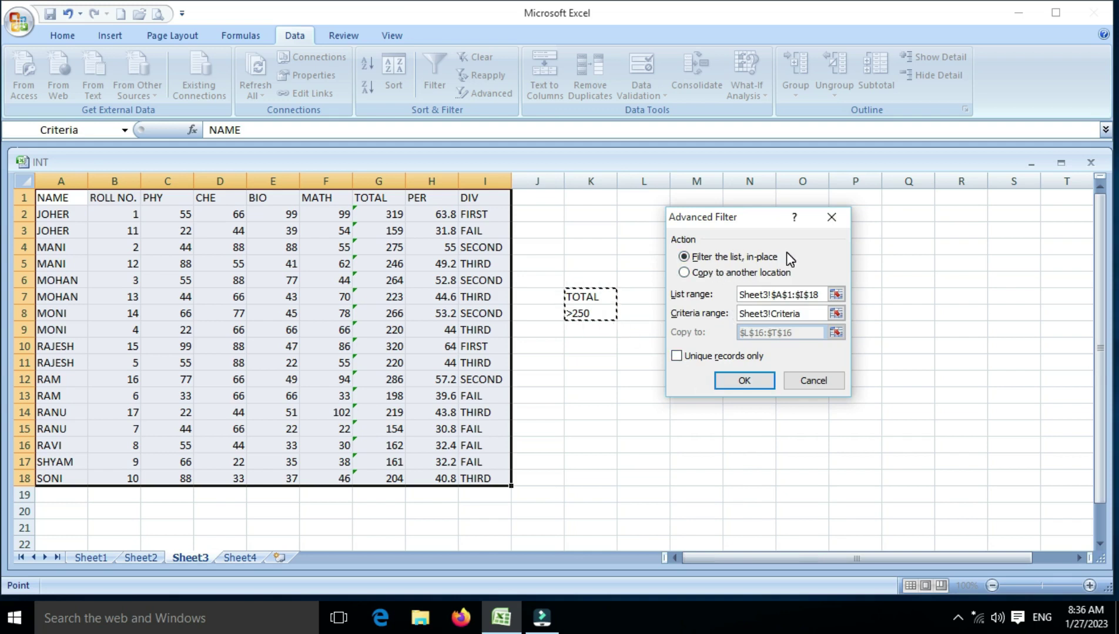
left_click(767, 381)
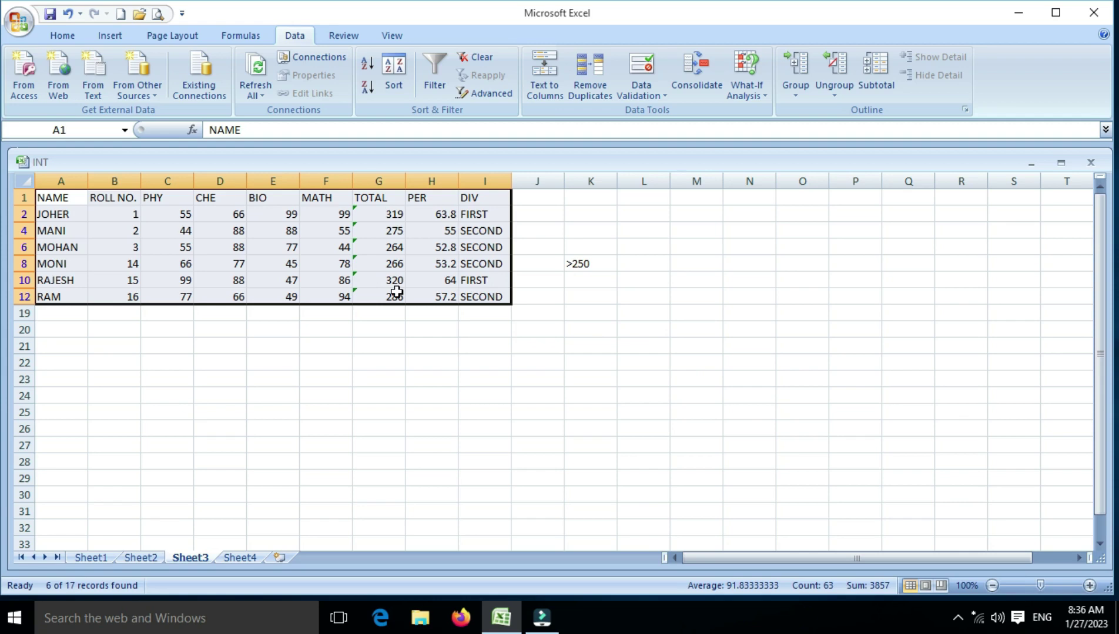
key("ctrl+z")
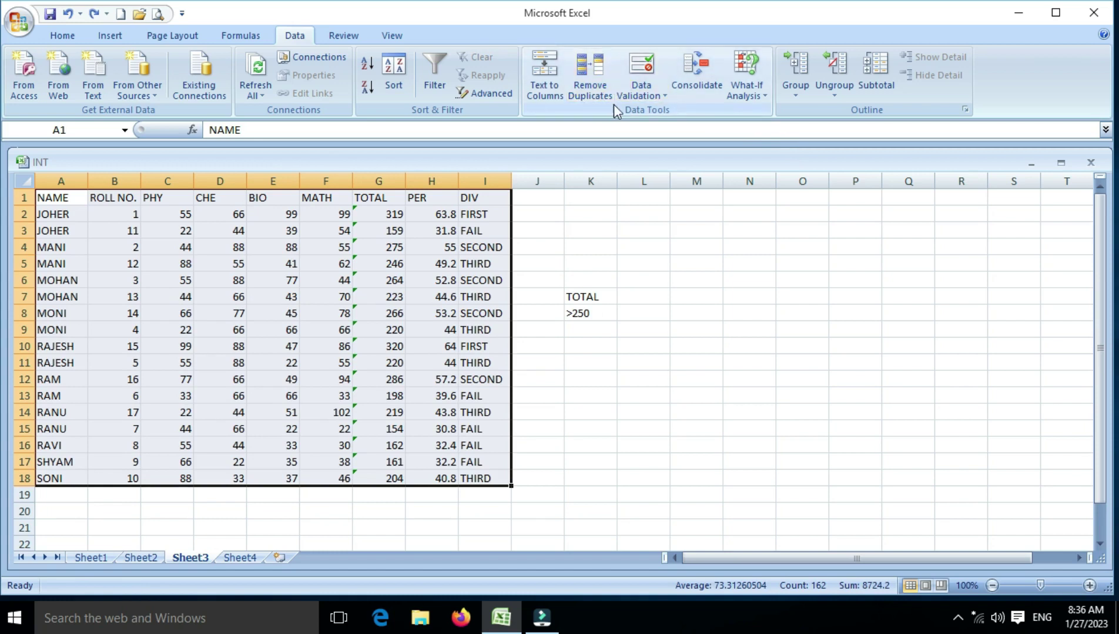
Step: Start another Advanced Filter on A1:I18 and reselect K7:K8 as its criteria range
left_click(489, 94)
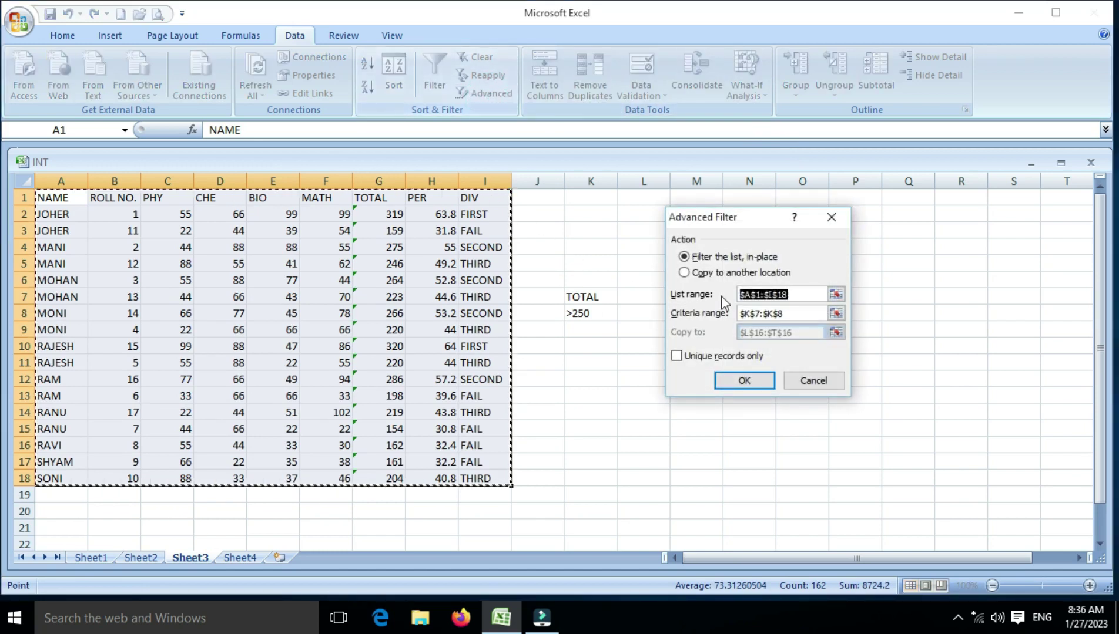
left_click(802, 316)
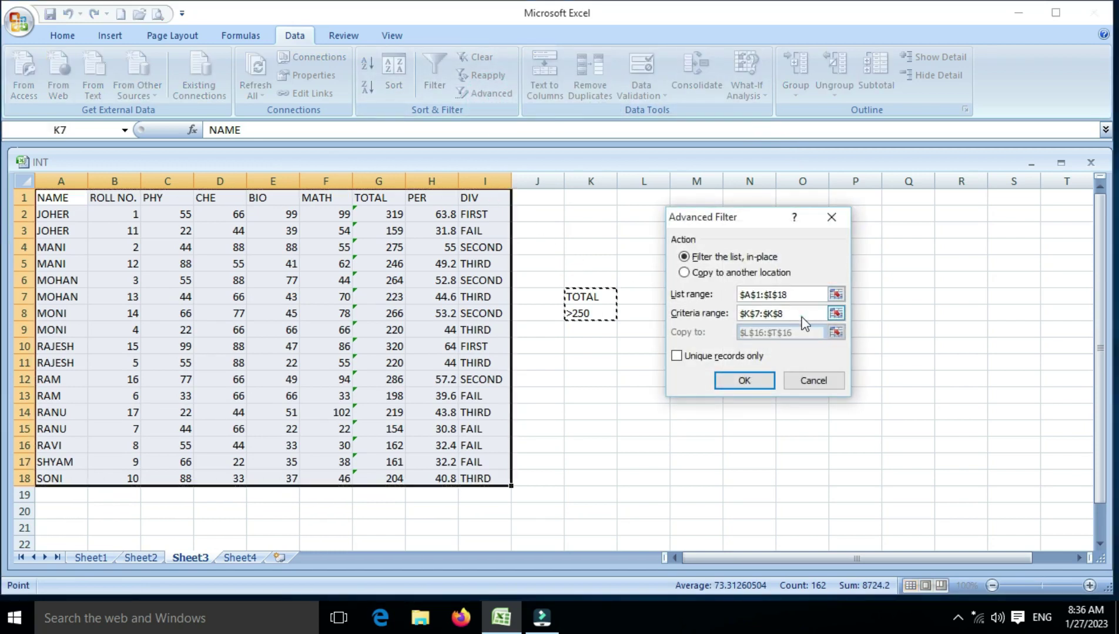
key("BackSpace")
key("BackSpace")
key("BackSpace")
key("BackSpace")
key("BackSpace")
key("BackSpace")
key("BackSpace")
key("BackSpace")
key("BackSpace")
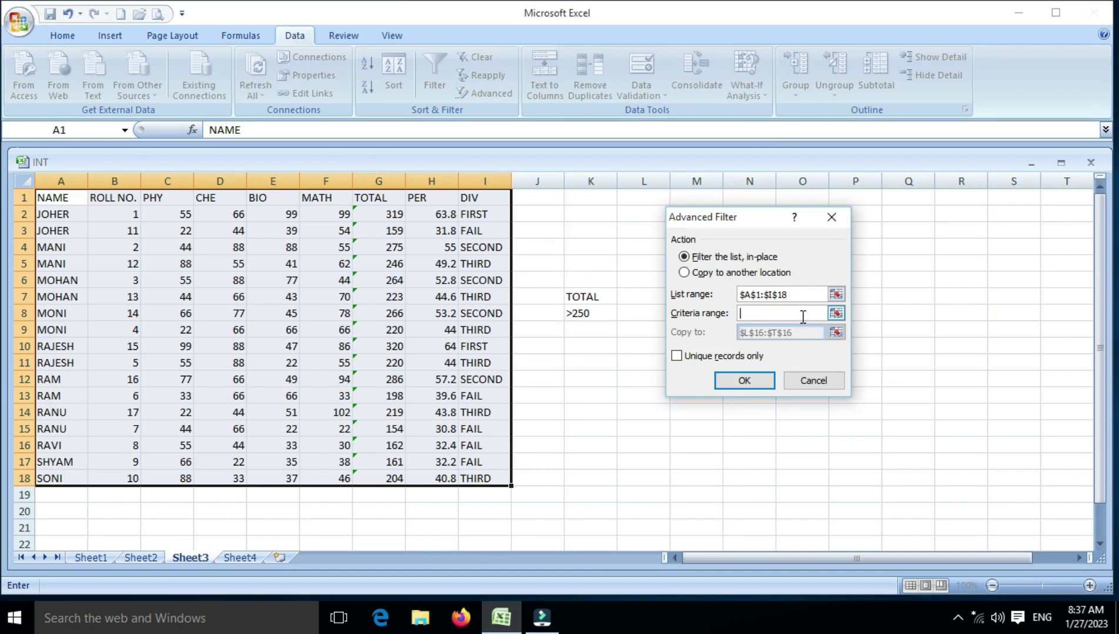
left_click_drag(575, 296, 578, 315)
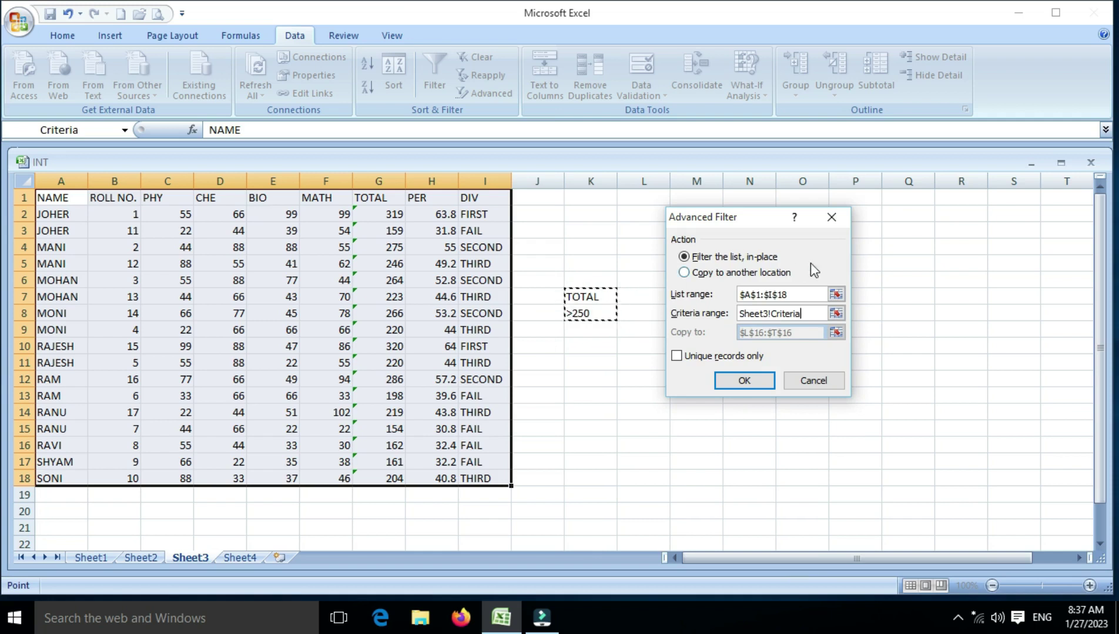
Step: Set the filter to copy its results to another location starting at N6, and run it
left_click(684, 274)
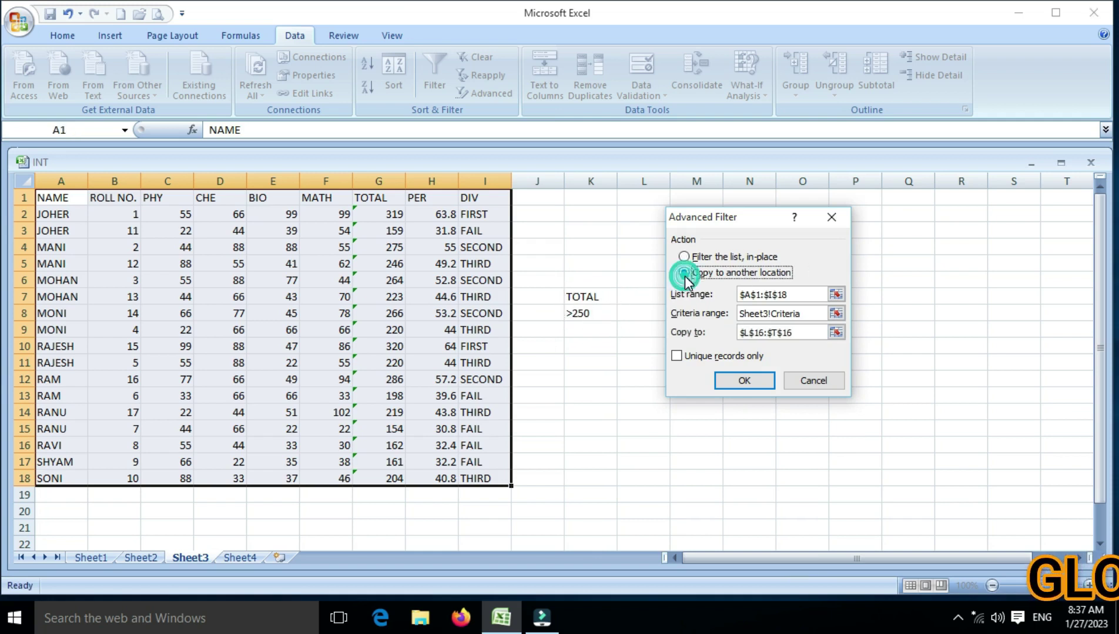
left_click(807, 334)
left_click(807, 334)
key("BackSpace")
key("BackSpace")
key("BackSpace")
key("BackSpace")
key("BackSpace")
key("BackSpace")
key("BackSpace")
key("BackSpace")
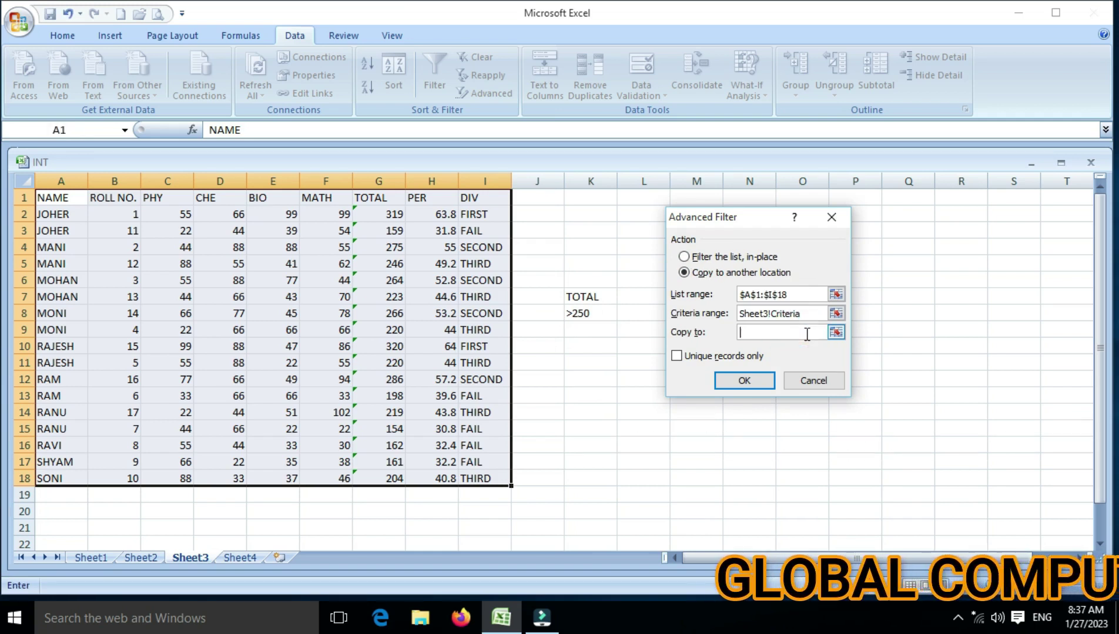
left_click_drag(760, 219, 593, 65)
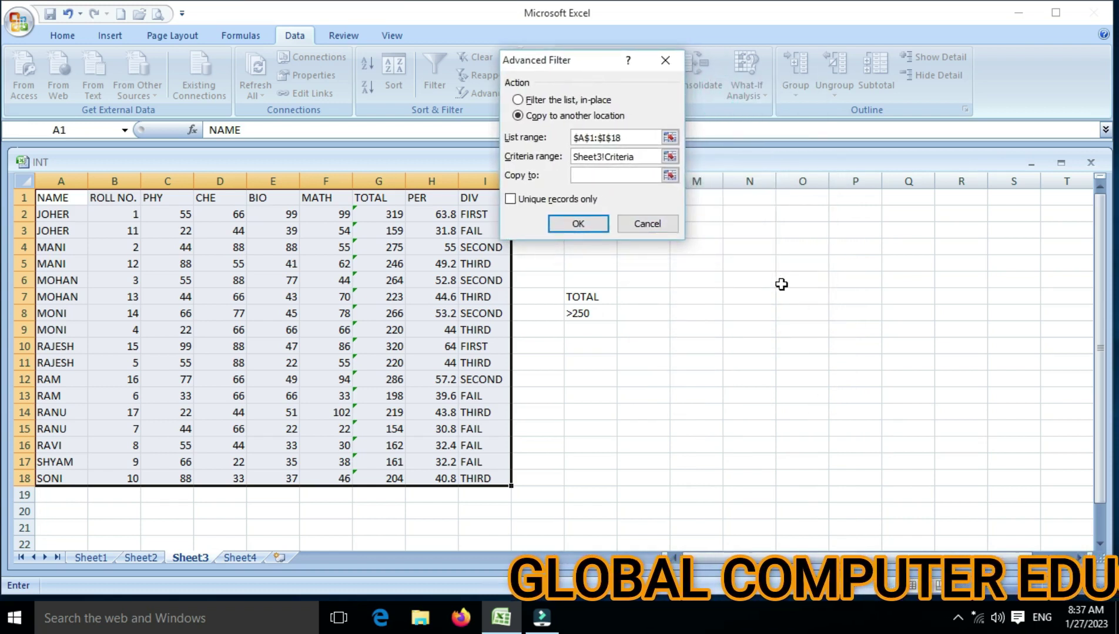
left_click(750, 281)
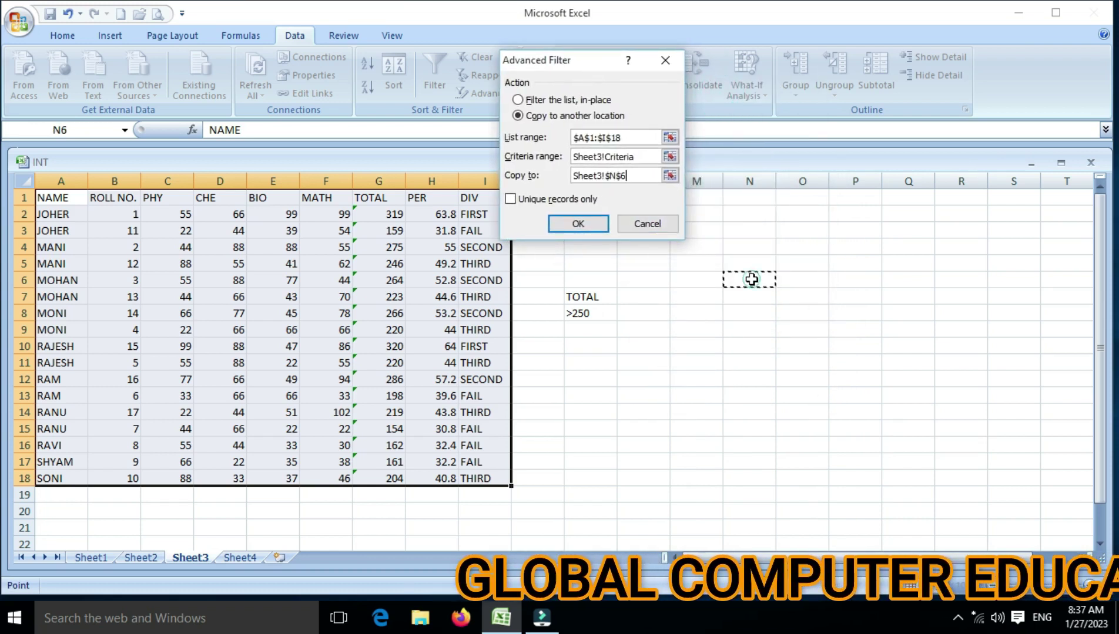
left_click(579, 223)
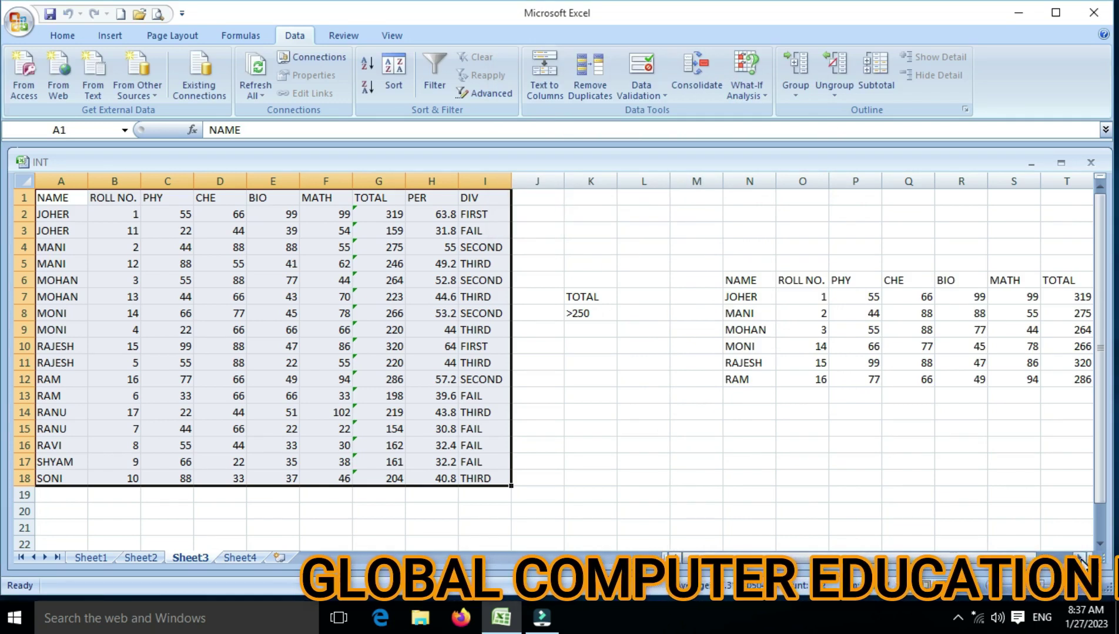
Step: Zoom the sheet to the selected marks table and review the copied rows from column N to column V
left_click(1079, 556)
left_click(1079, 556)
left_click(1079, 557)
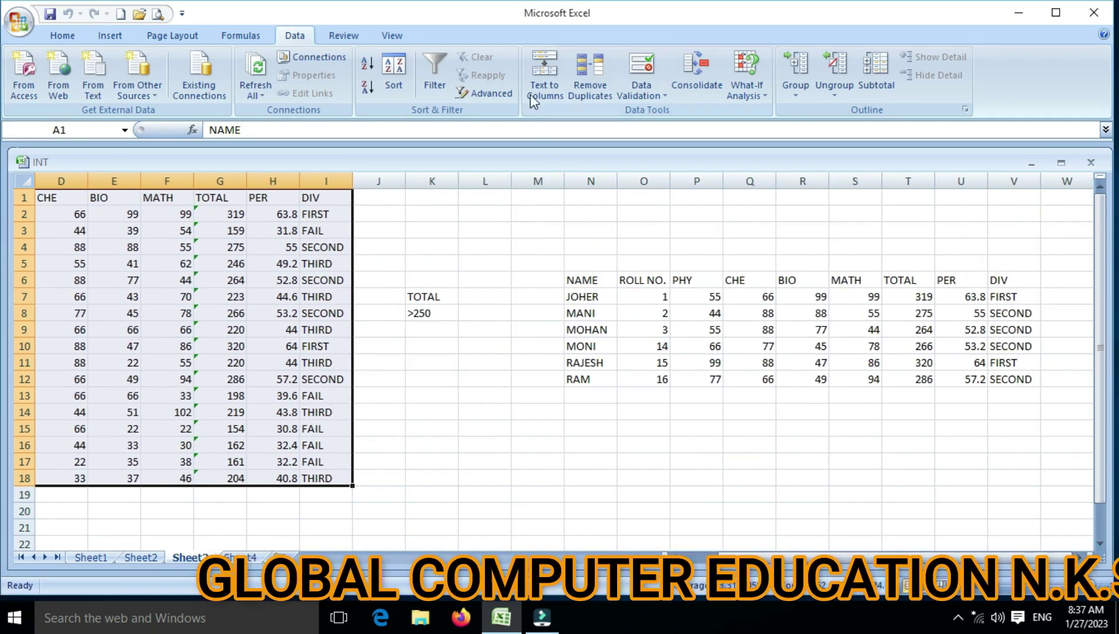
left_click(389, 36)
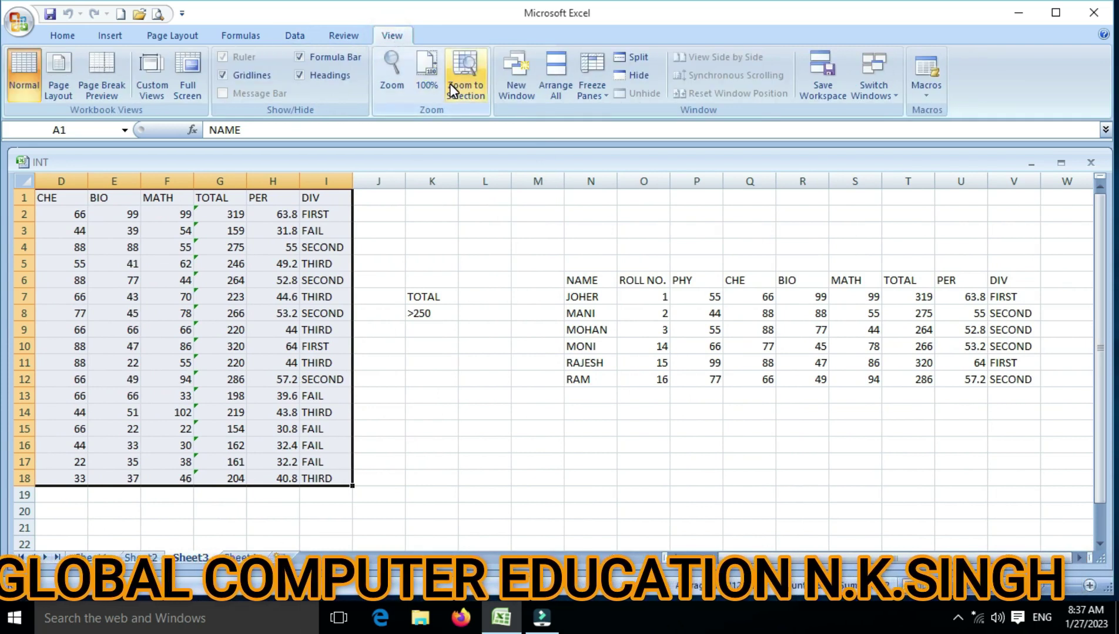
left_click(470, 89)
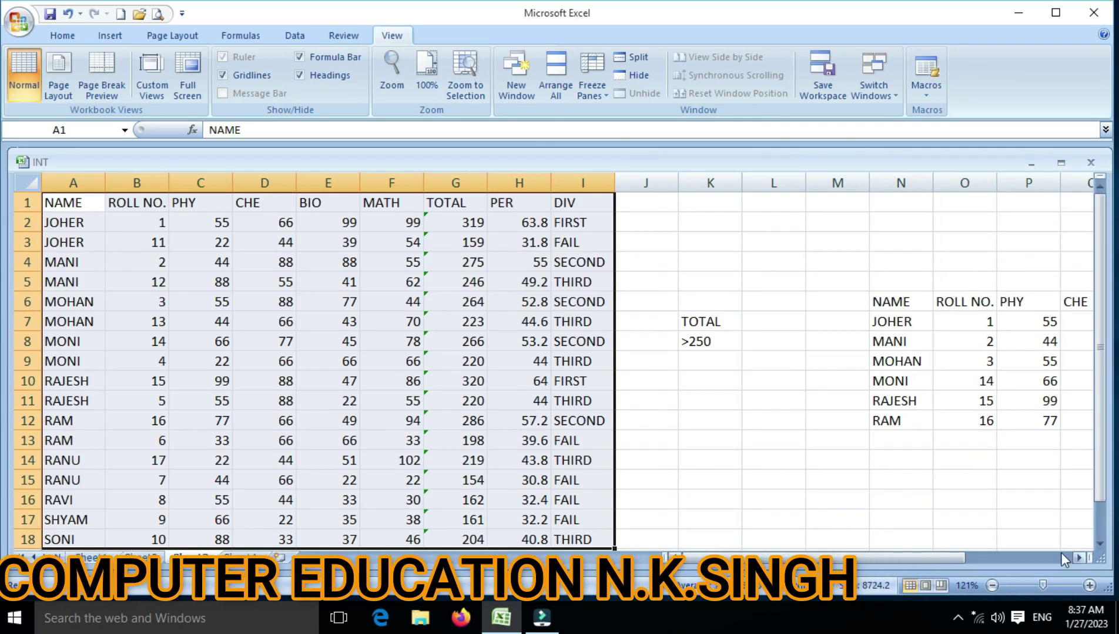
left_click(1076, 559)
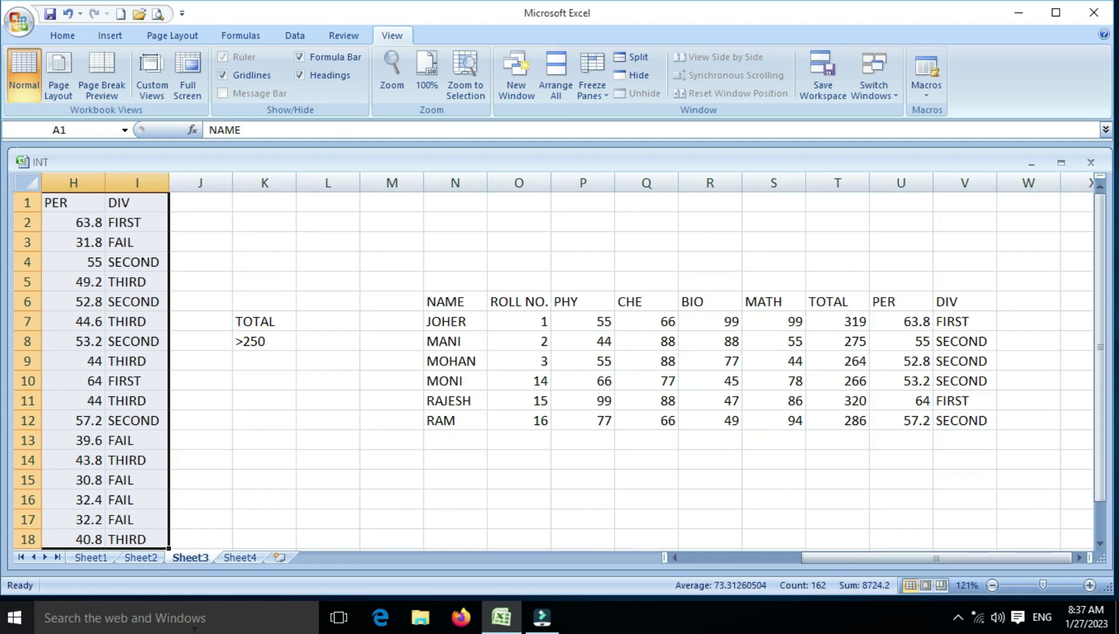
Step: Enter a second criteria block with the heading TOTAL in K12 and the condition <250 in K13
left_click_drag(676, 557, 676, 556)
scroll(641, 513, "down", 3)
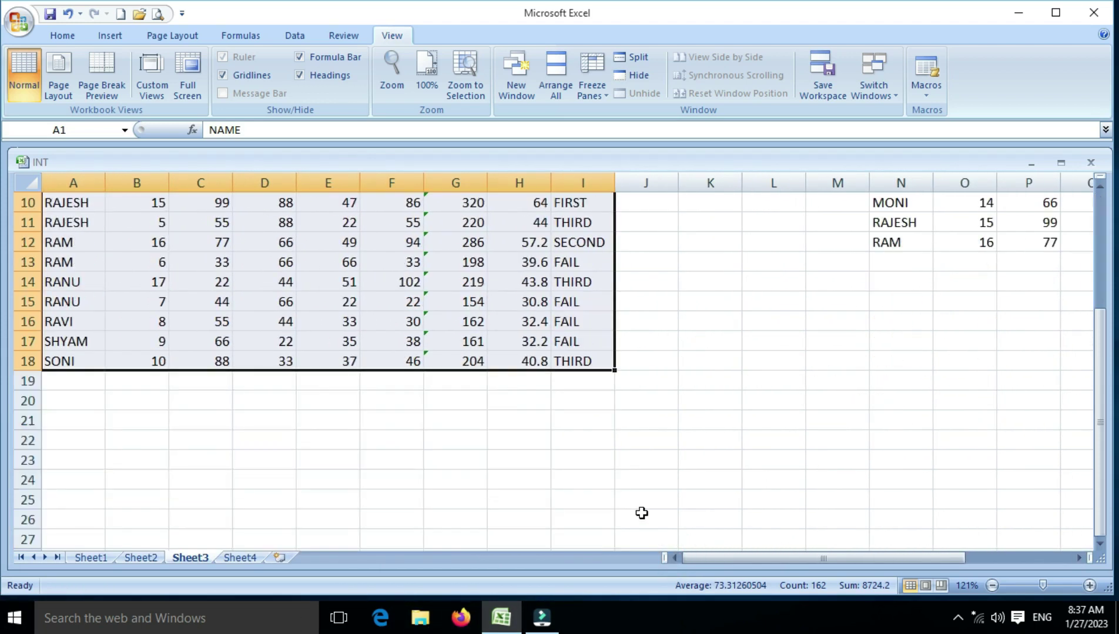
scroll(641, 513, "up", 3)
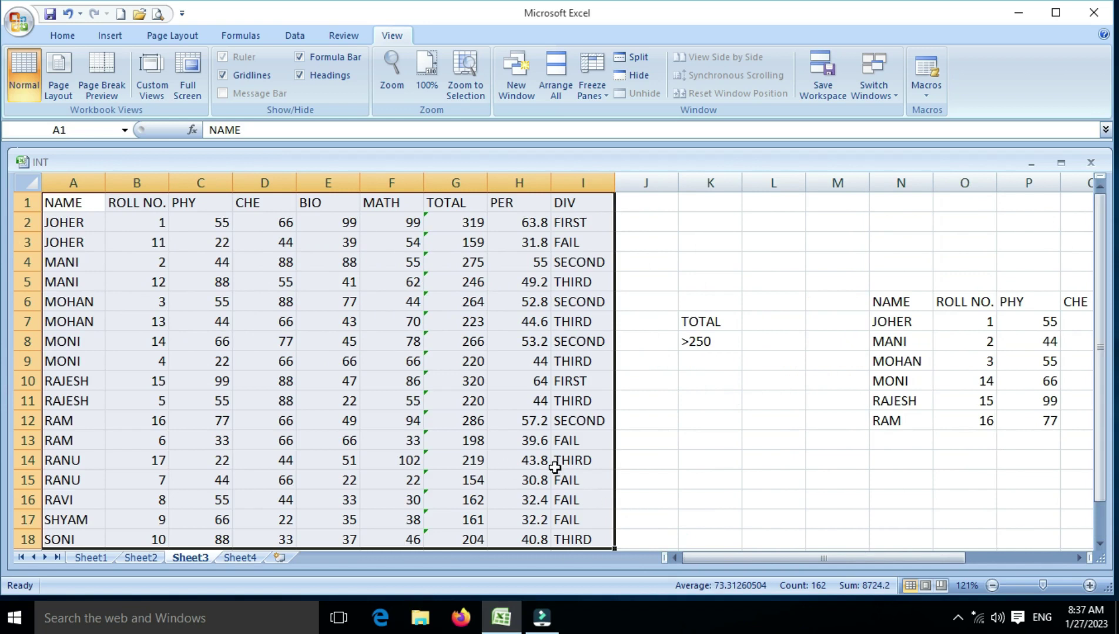
left_click(707, 426)
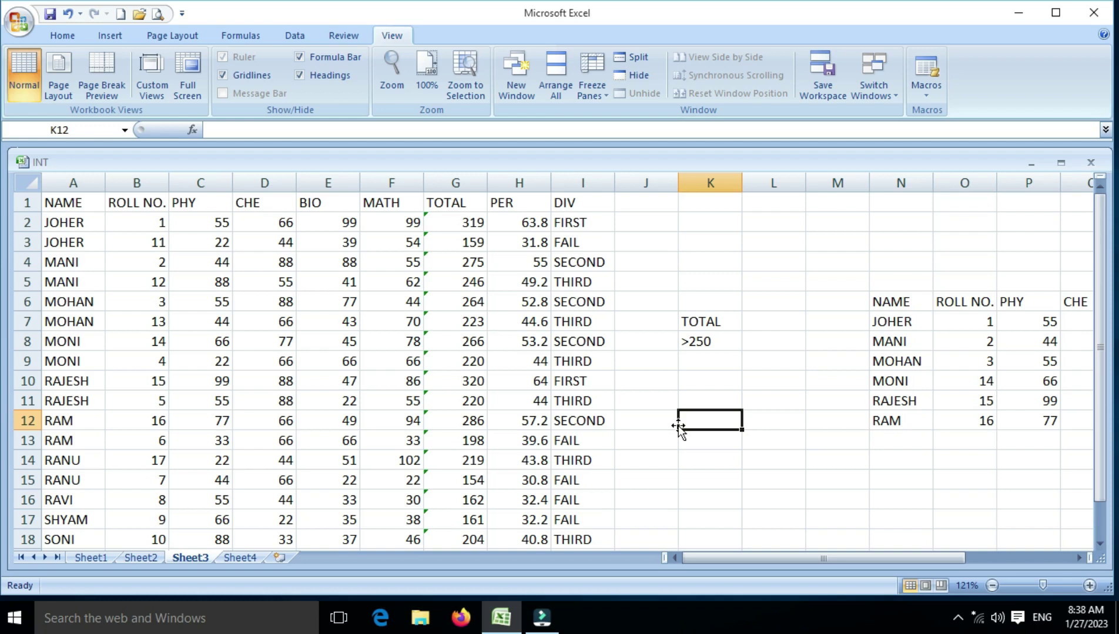
type("TOA")
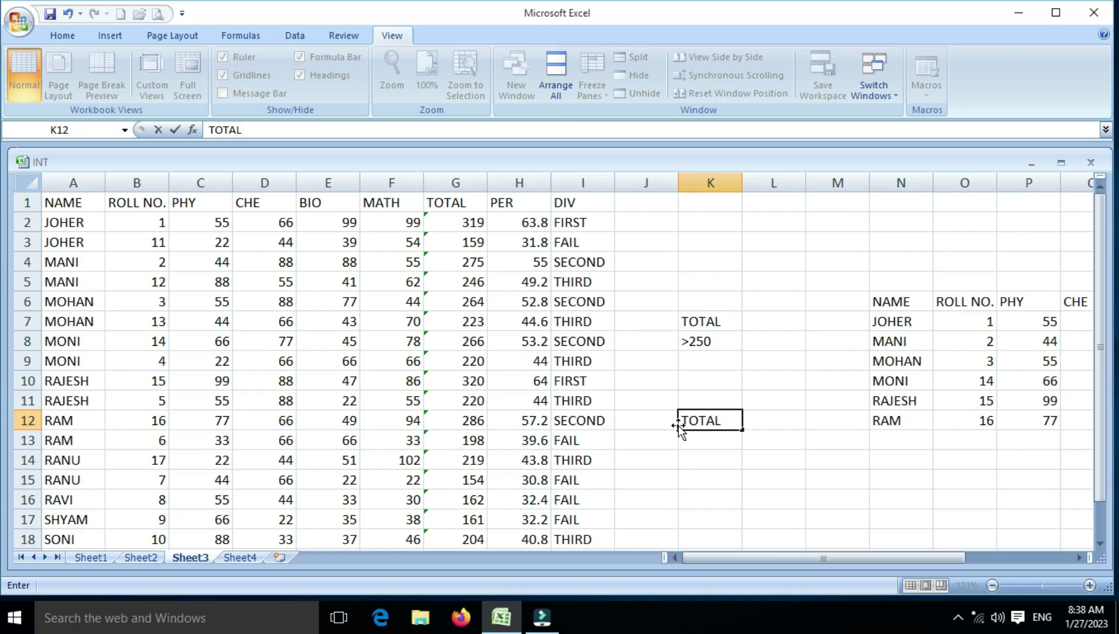
key("Return")
type("<250")
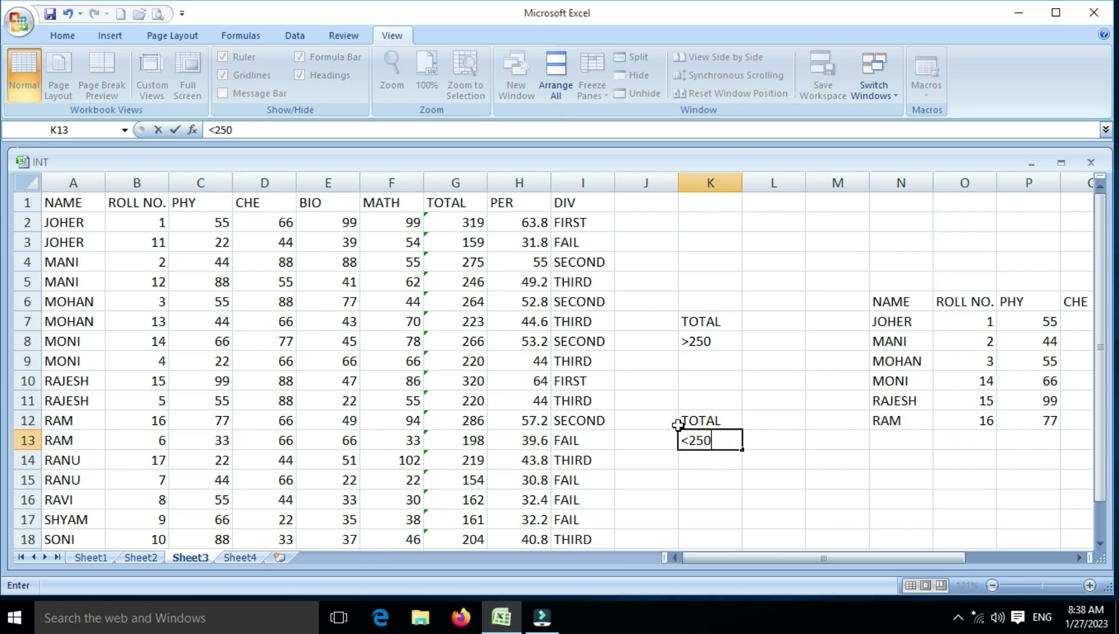
key("Return")
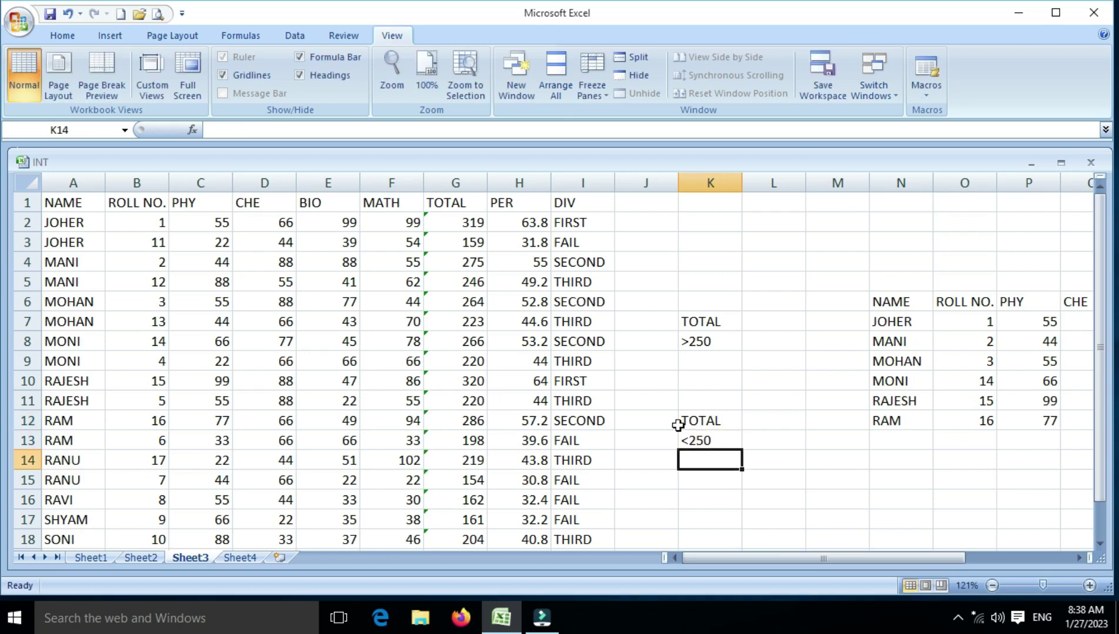
Step: Start an Advanced Filter on the marks table A1:I18 with K12:K13 as its criteria range
left_click_drag(77, 203, 562, 533)
scroll(562, 534, "down", 1)
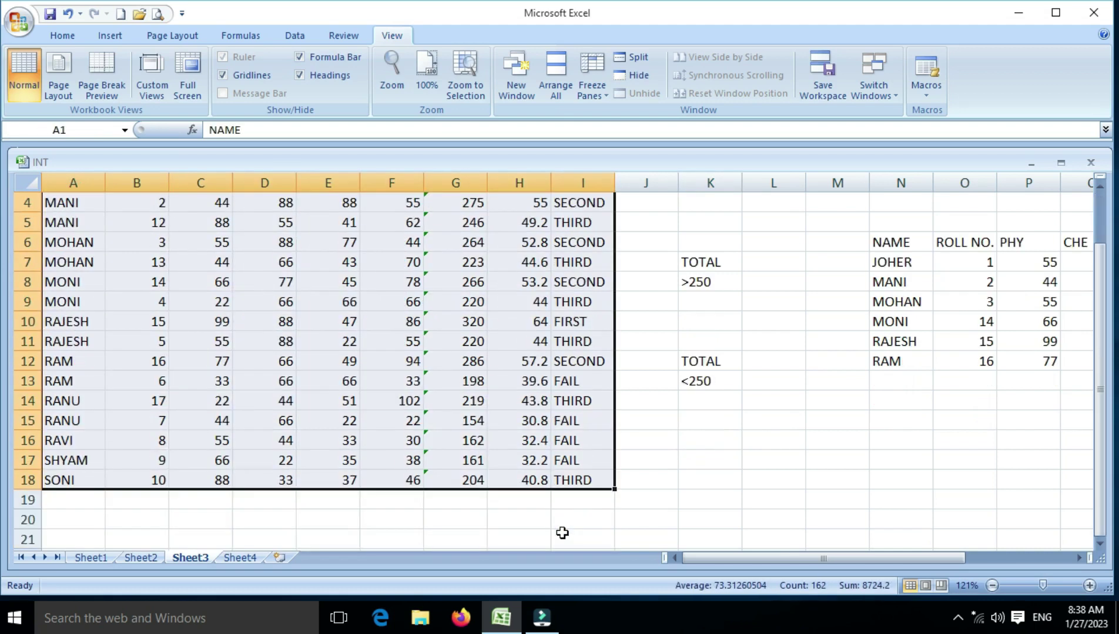
left_click(294, 35)
left_click(497, 95)
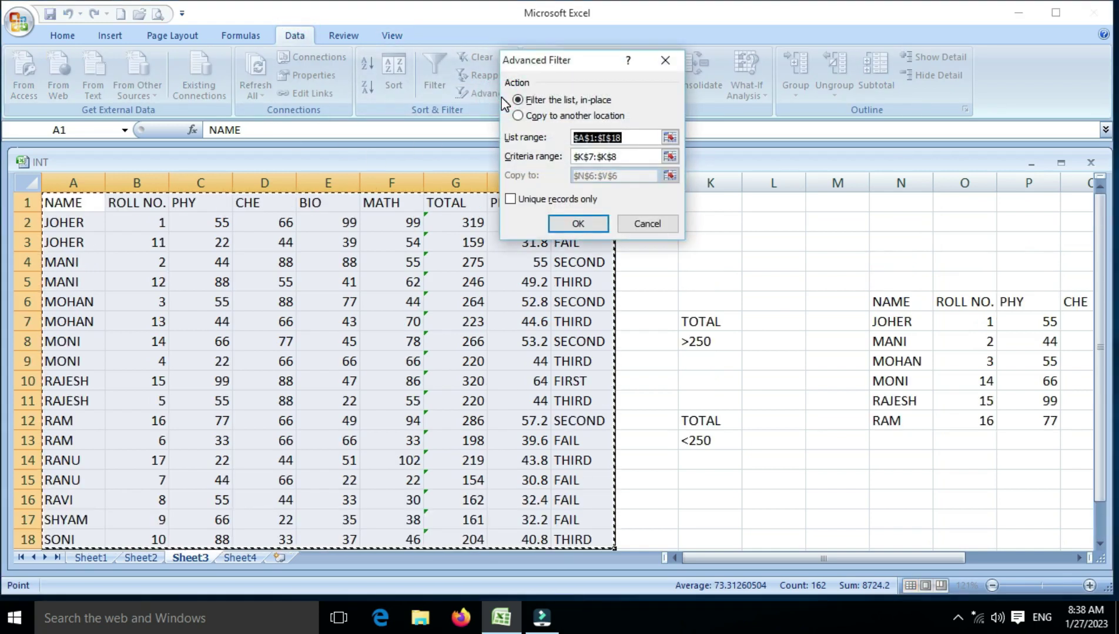
left_click(625, 158)
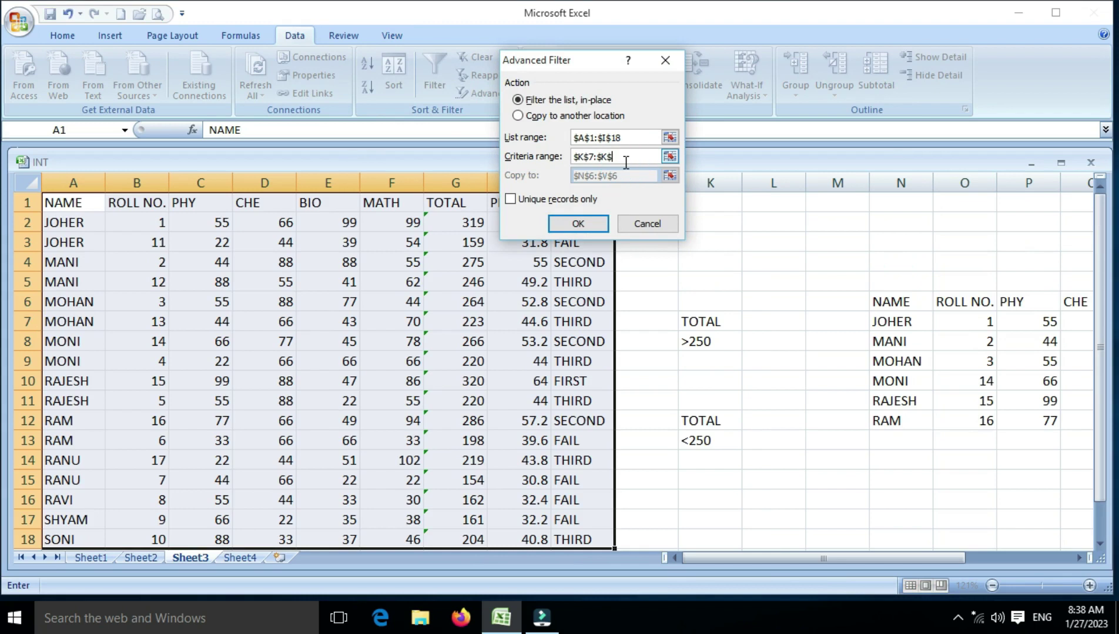
left_click_drag(720, 421, 721, 442)
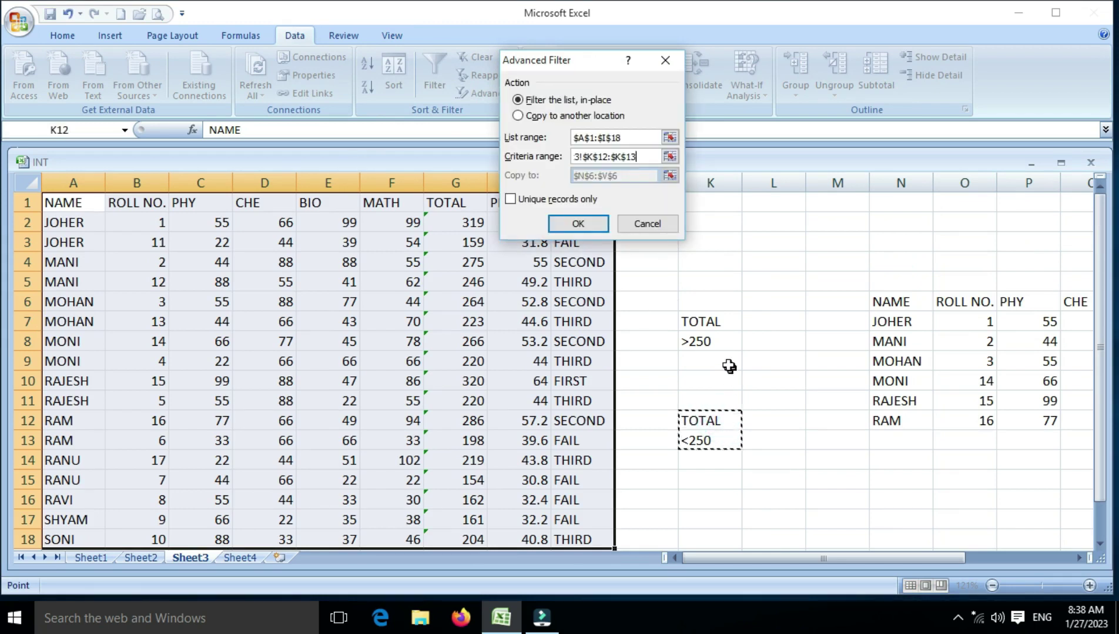
Step: Set the filter to copy its results to another location starting at N15, and run it
left_click(518, 115)
left_click(628, 175)
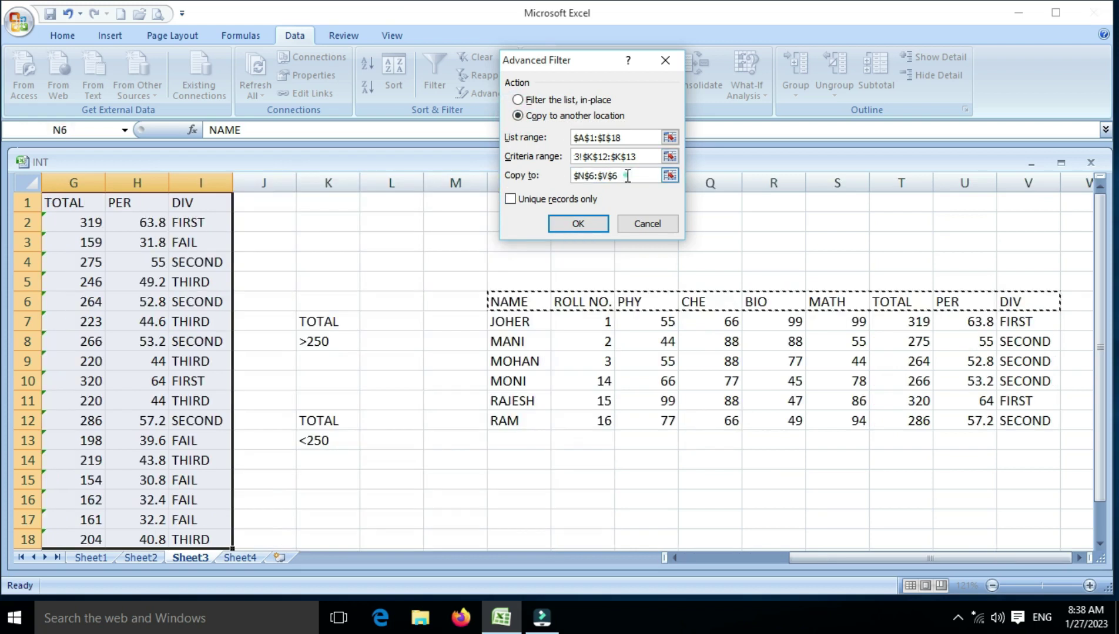
key("BackSpace")
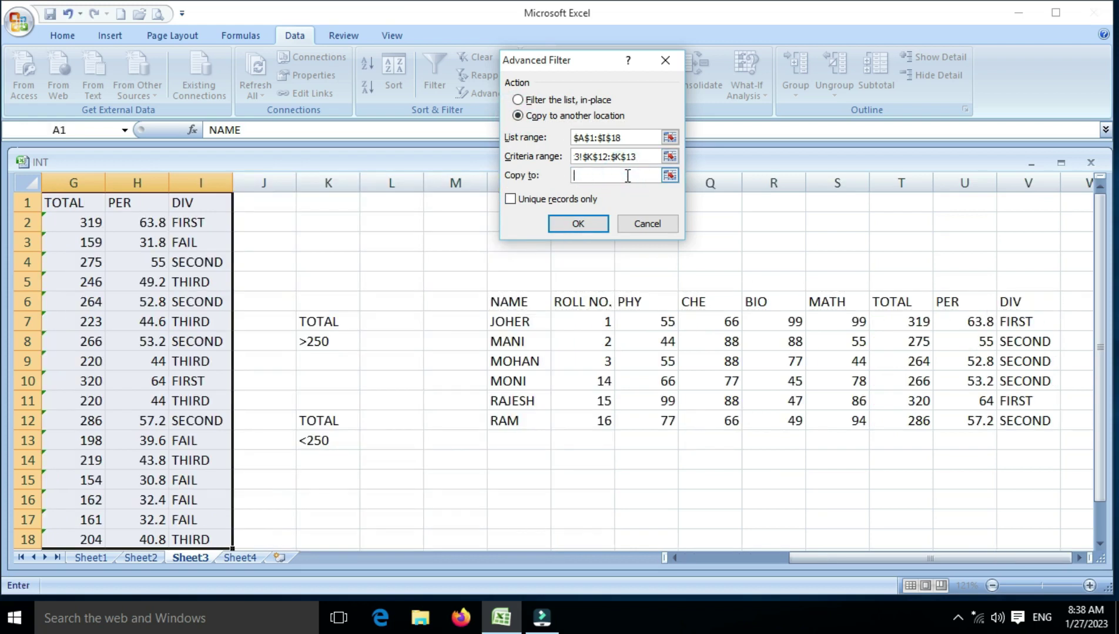
scroll(628, 176, "down", 3)
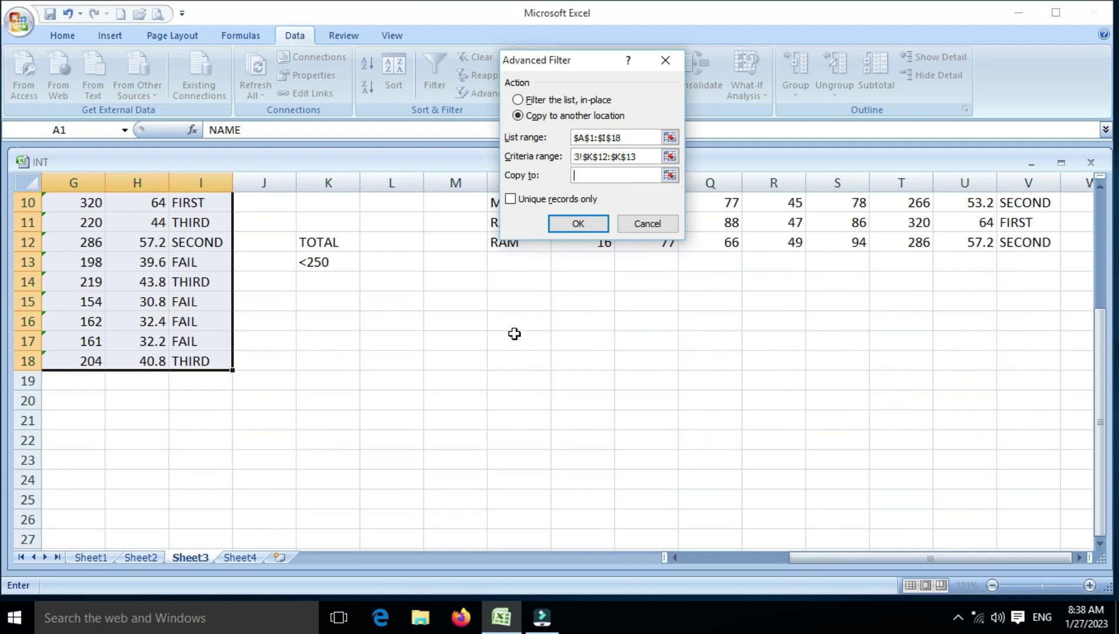
left_click(512, 303)
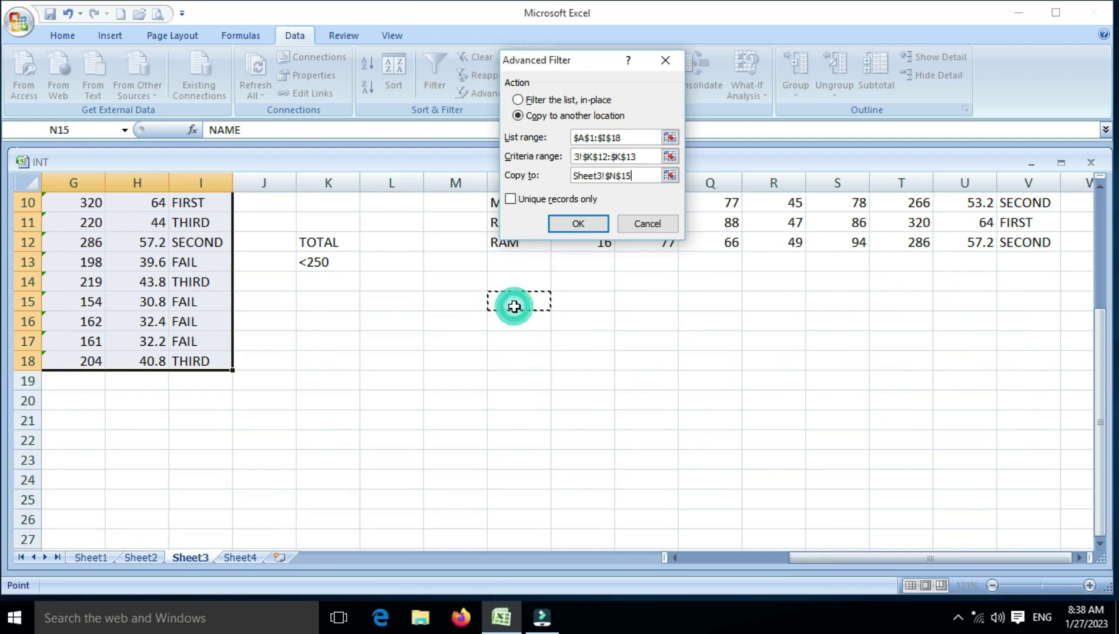
left_click(578, 224)
Step: Review the newly copied rows below N15 across all columns and compare them with the first extract and the source table
scroll(705, 320, "down", 2)
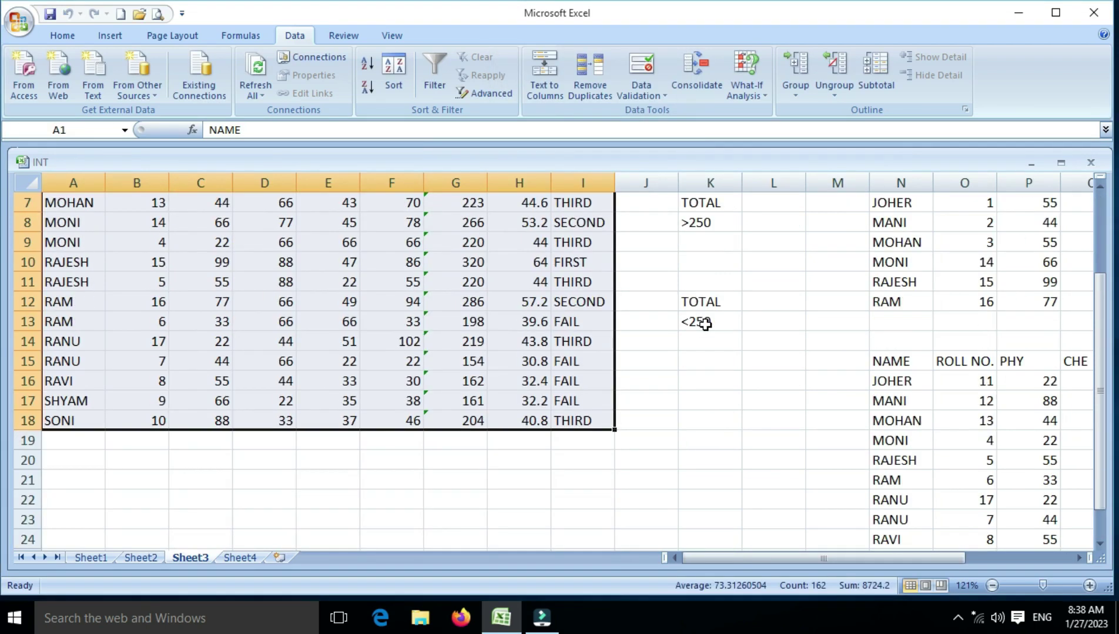
left_click(1080, 558)
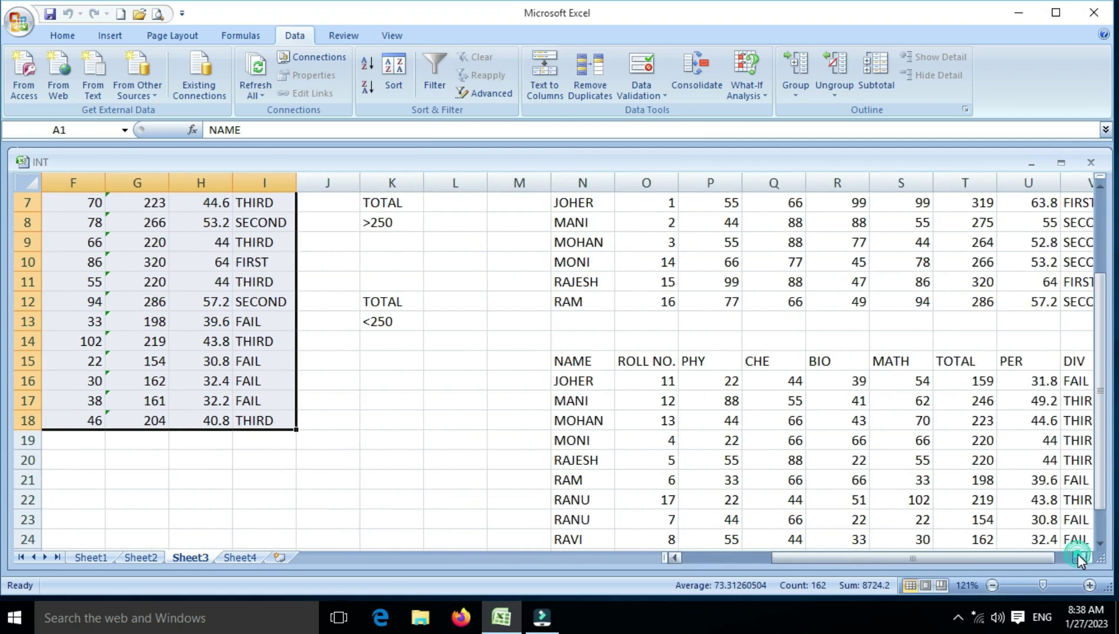
scroll(1038, 509, "down", 2)
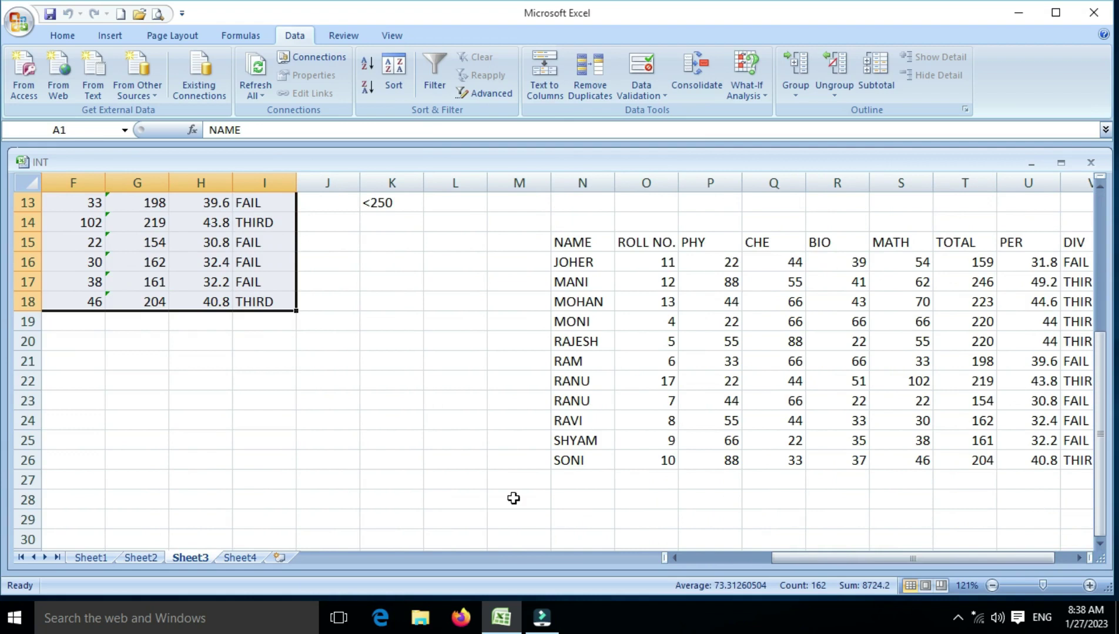
left_click(1081, 558)
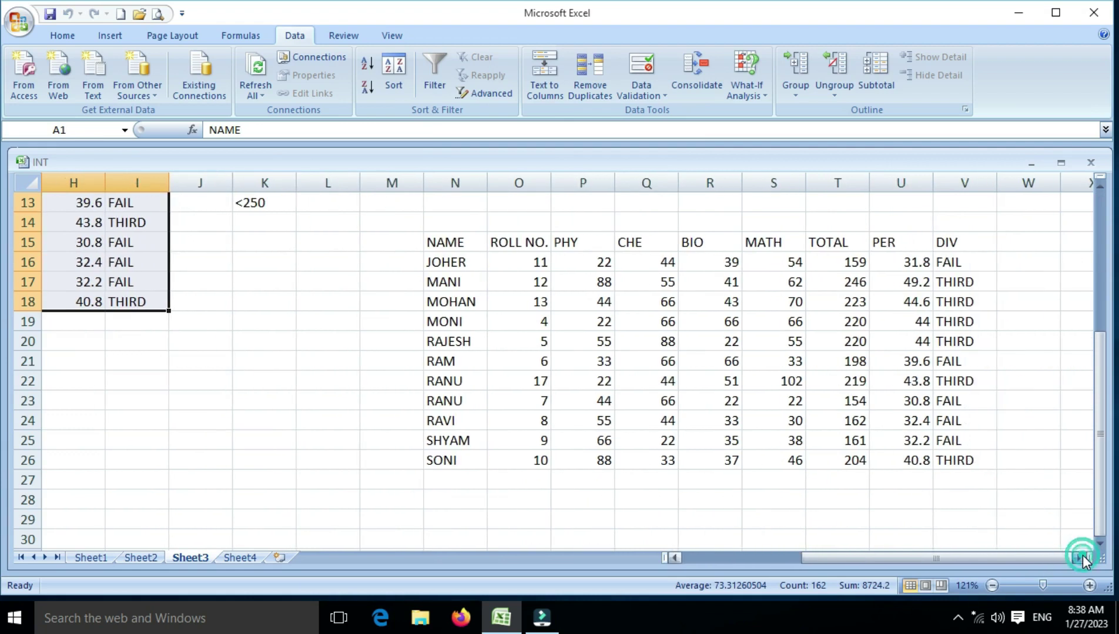
scroll(932, 521, "up", 4)
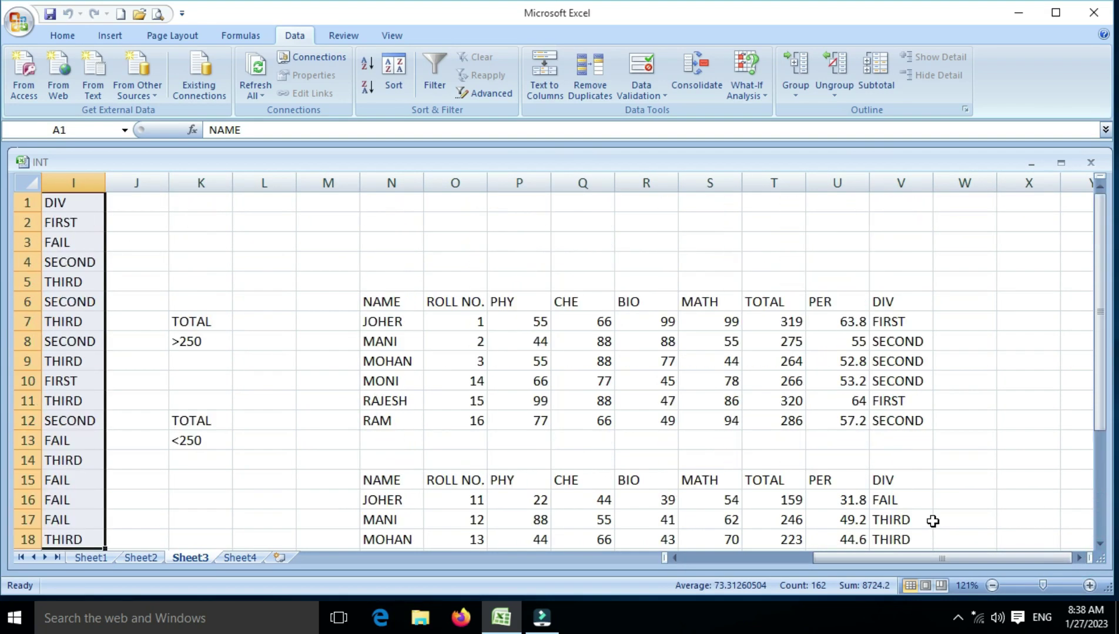
scroll(932, 521, "down", 4)
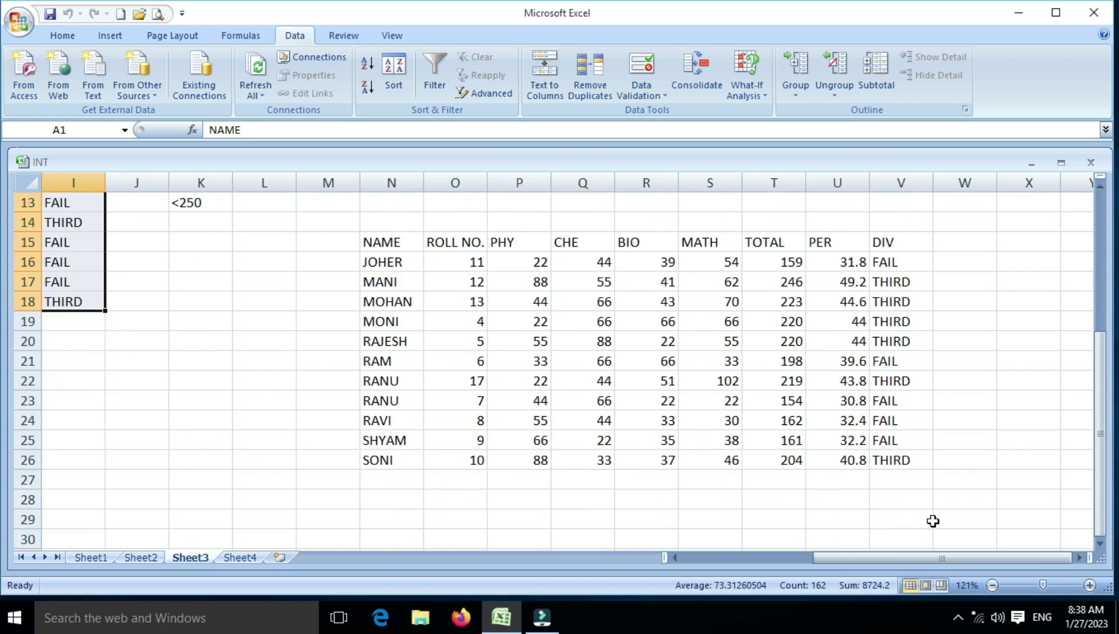
left_click_drag(676, 557, 676, 557)
scroll(500, 478, "up", 2)
scroll(501, 478, "up", 2)
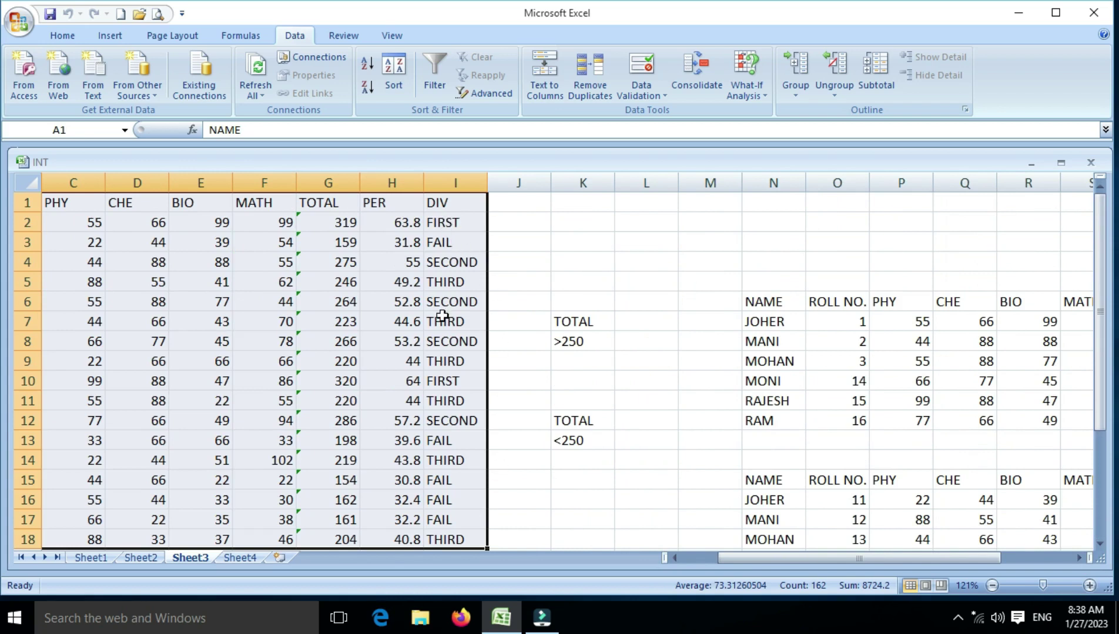
Step: Enter a third criteria block with the heading DIV in K18 and the value FIRST in K19
left_click(674, 558)
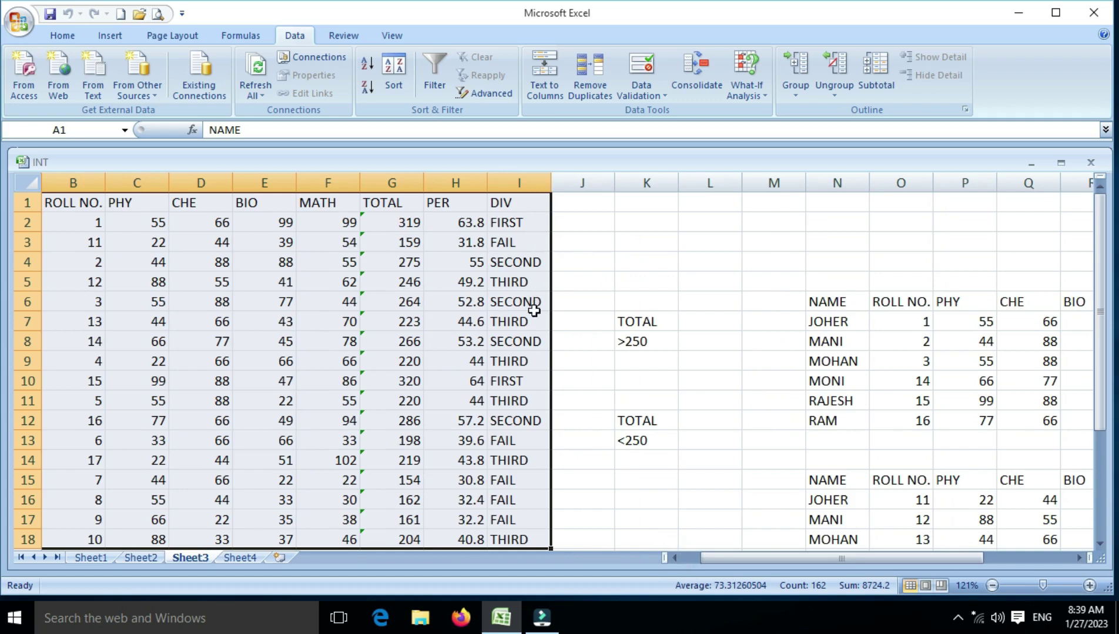
scroll(534, 310, "down", 3)
left_click(625, 362)
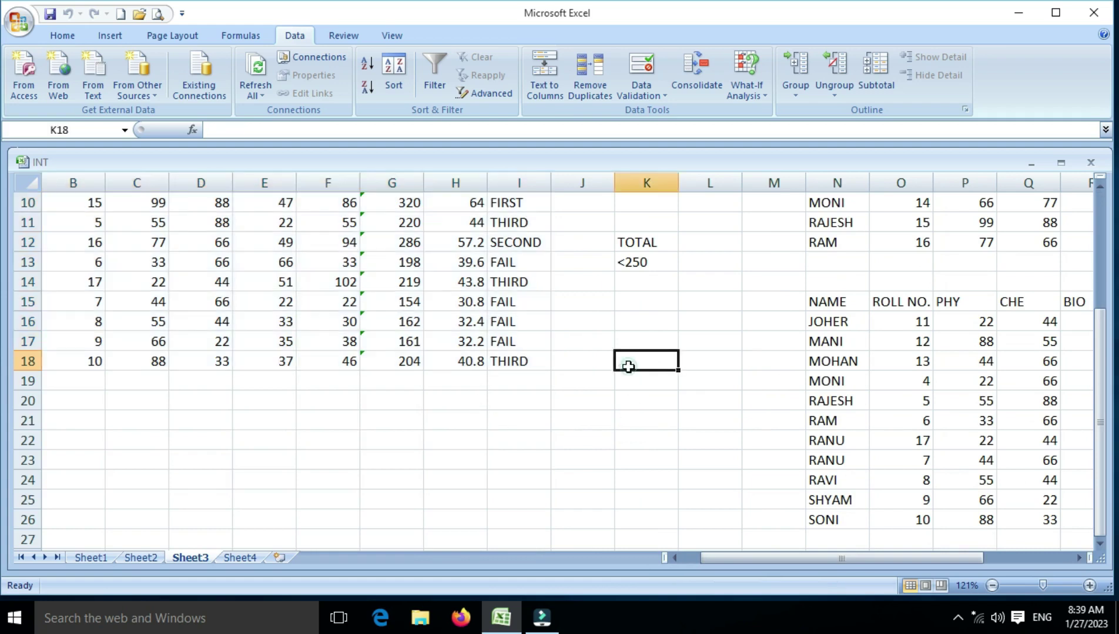
type("DIV")
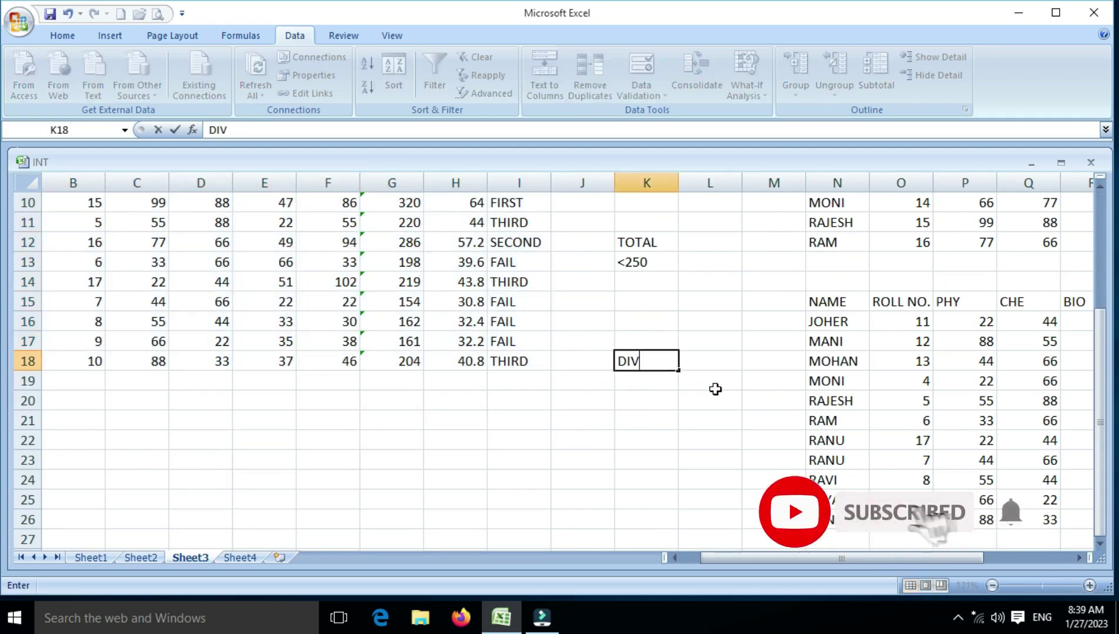
key("Return")
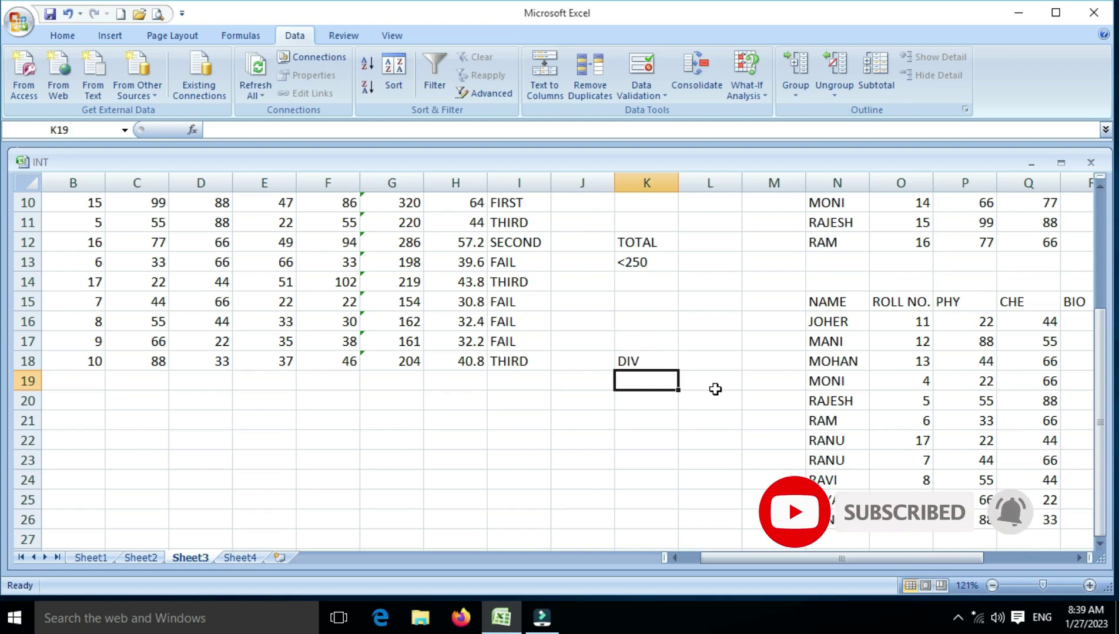
type("FIRST")
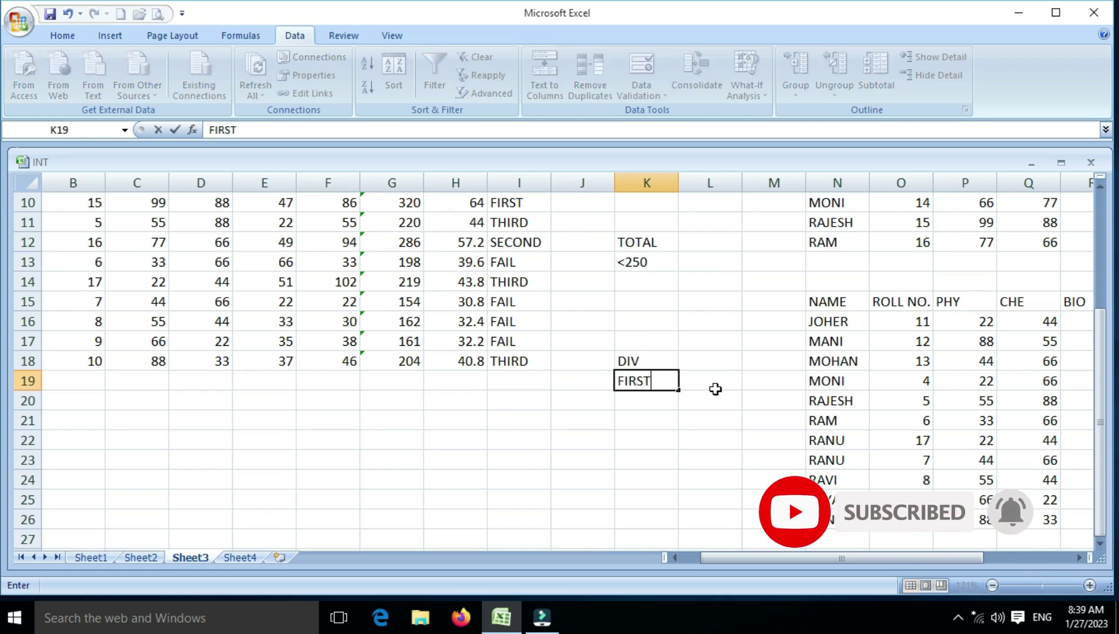
key("Return")
Step: Start another Advanced Filter on the marks table A1:I18, set to copy to another location
scroll(758, 398, "up", 3)
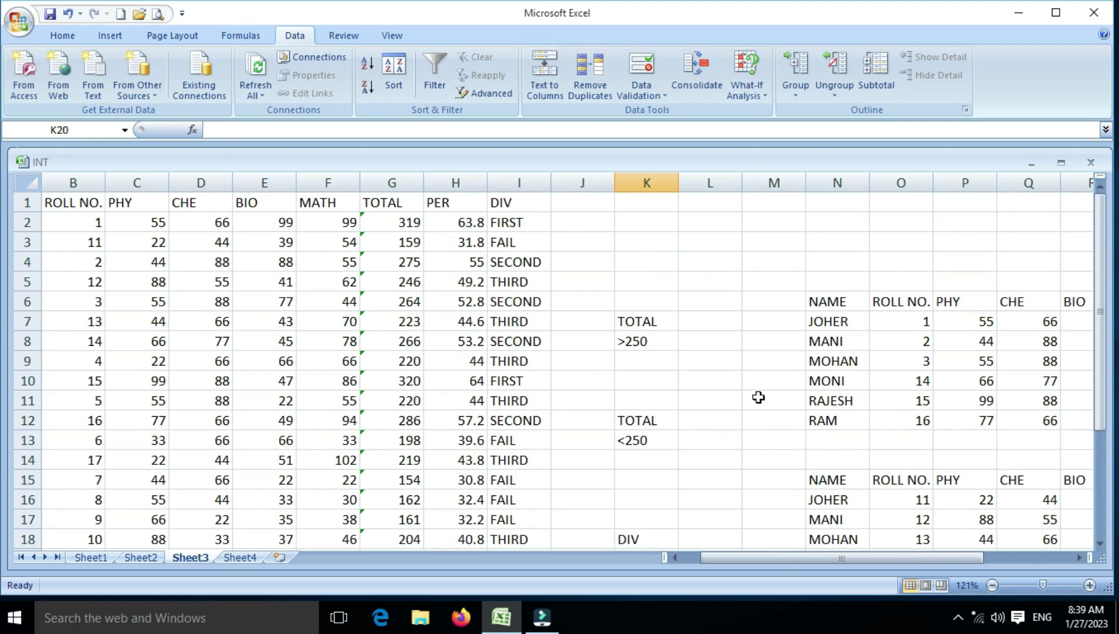
left_click(675, 558)
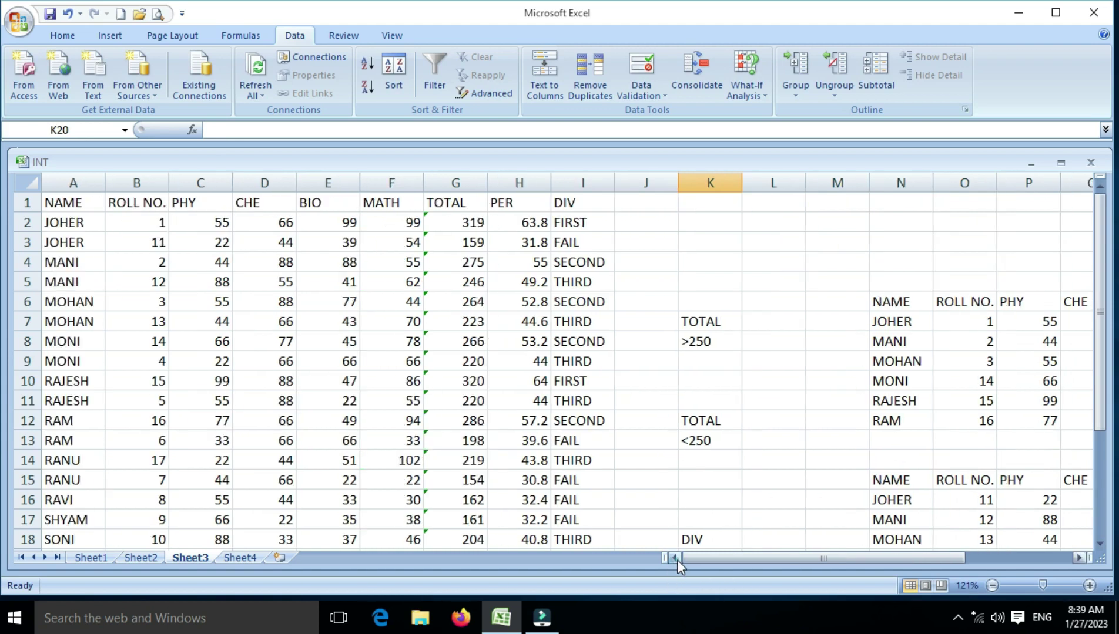
left_click_drag(81, 201, 566, 552)
scroll(567, 553, "down", 2)
key("shift+Up")
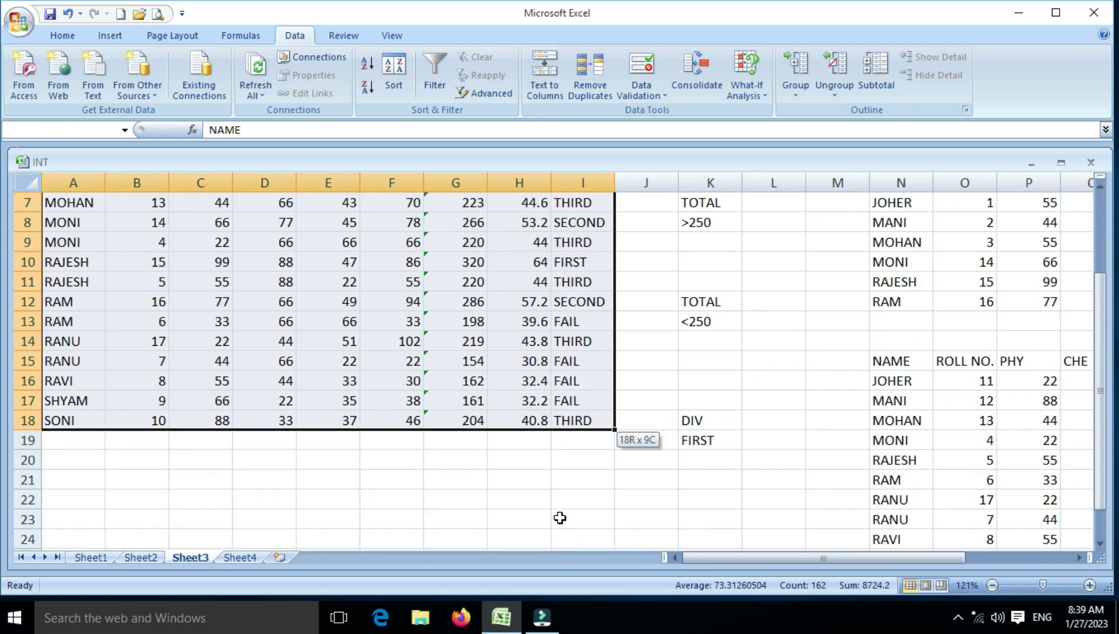
left_click(488, 94)
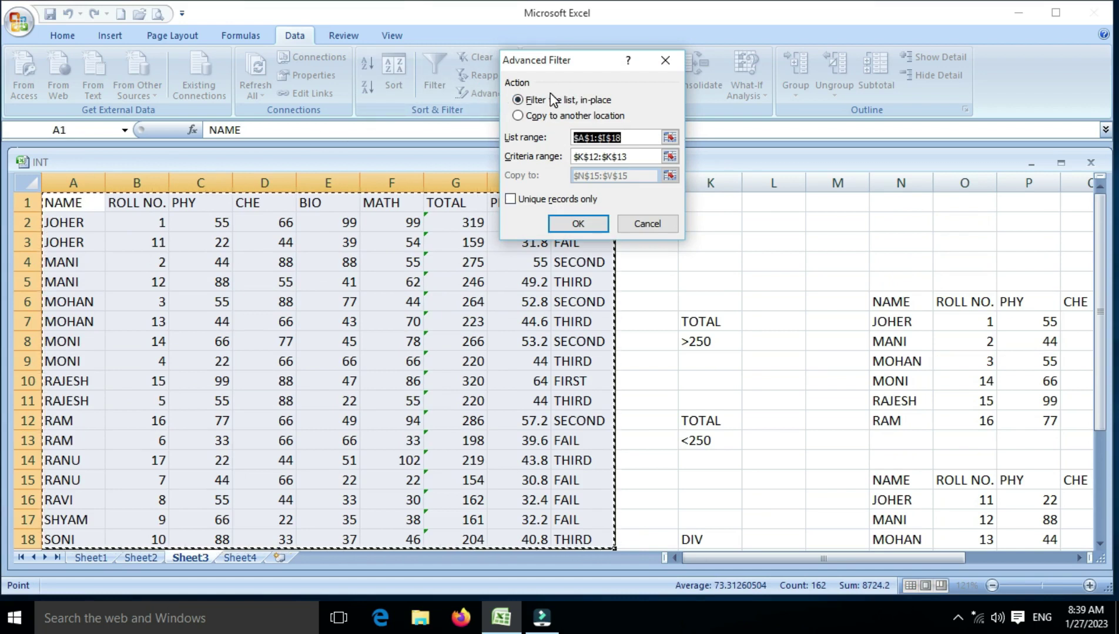
left_click(518, 116)
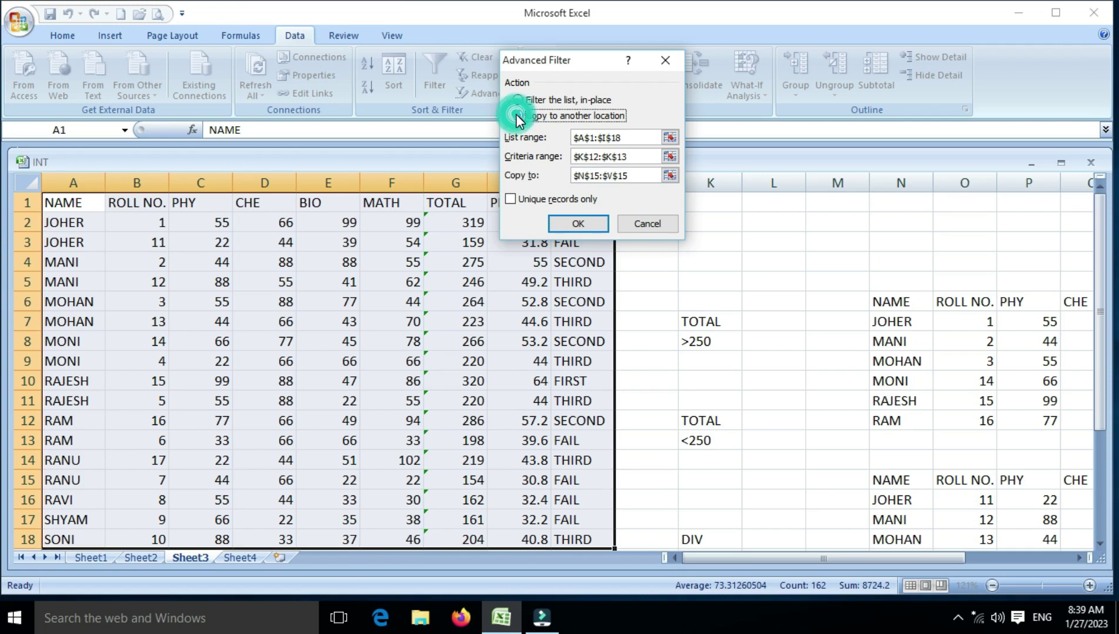
Step: Replace the filter's criteria range with the DIV block in K18:K19
left_click(640, 161)
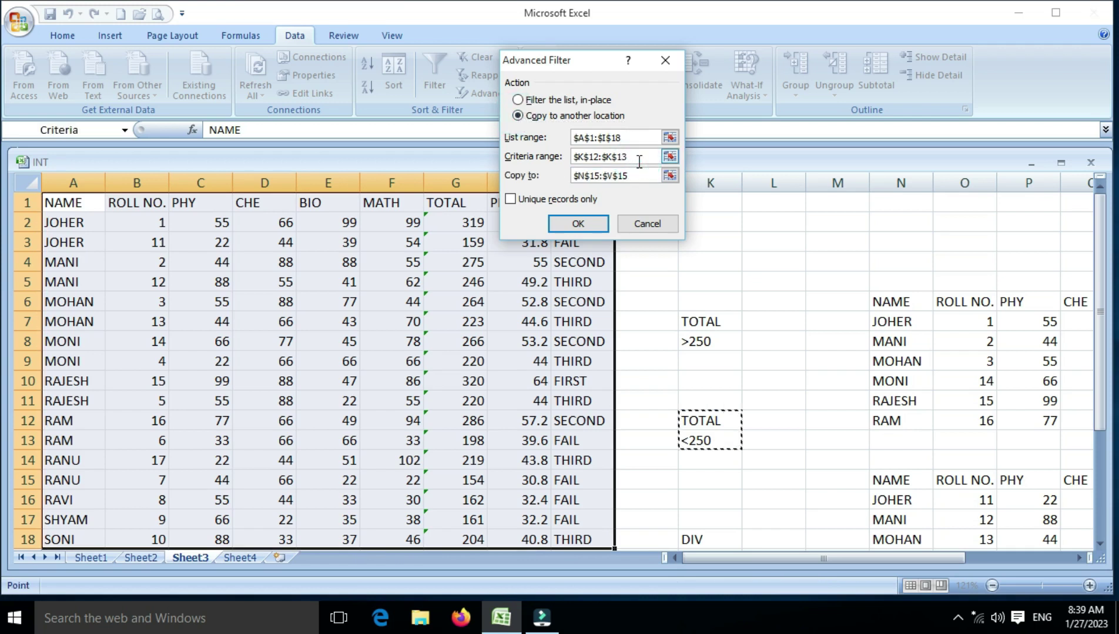
key("BackSpace")
key("BackSpace")
key("BackSpace")
key("BackSpace")
key("BackSpace")
key("BackSpace")
key("BackSpace")
key("BackSpace")
key("BackSpace")
key("BackSpace")
key("BackSpace")
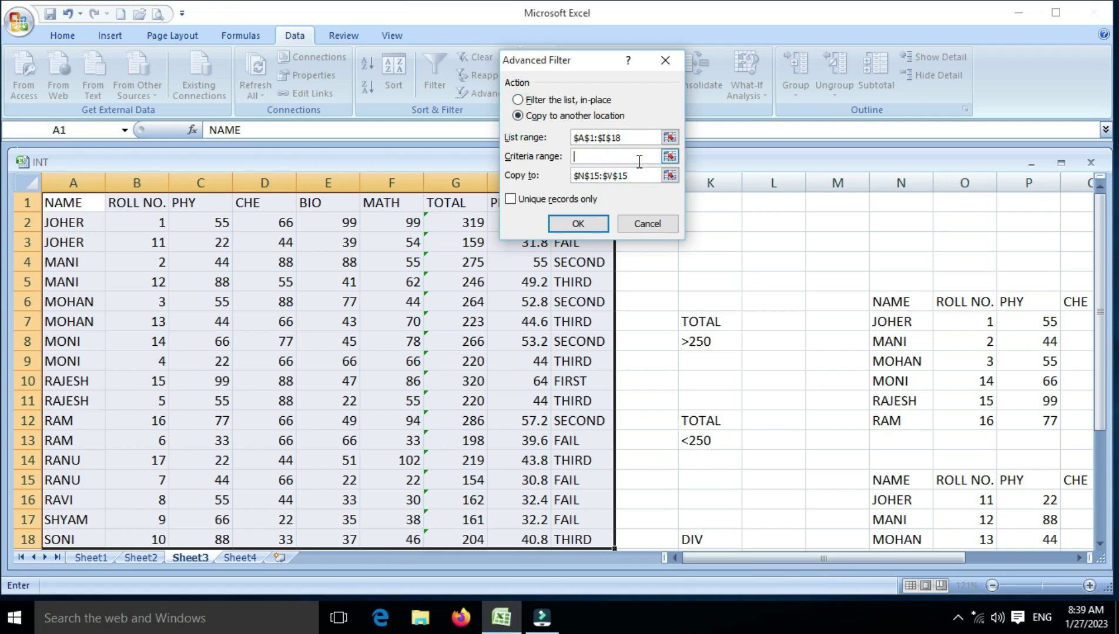
scroll(652, 255, "down", 2)
left_click_drag(721, 425, 715, 442)
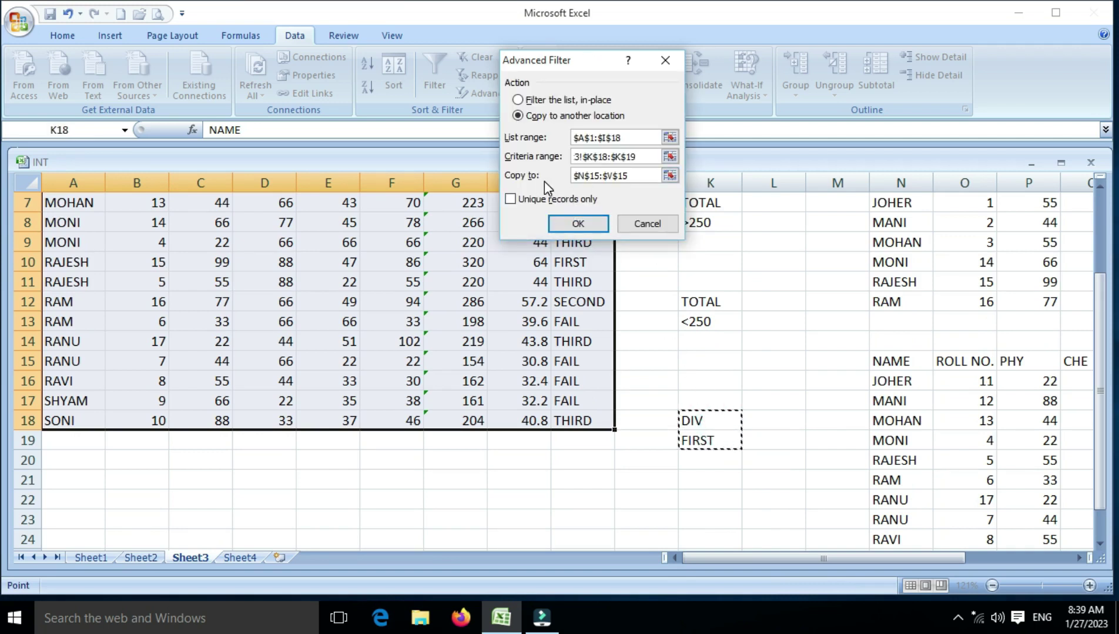
Step: Replace the filter's copy destination with cell J33 on Sheet3 and run the Advanced Filter
left_click(636, 175)
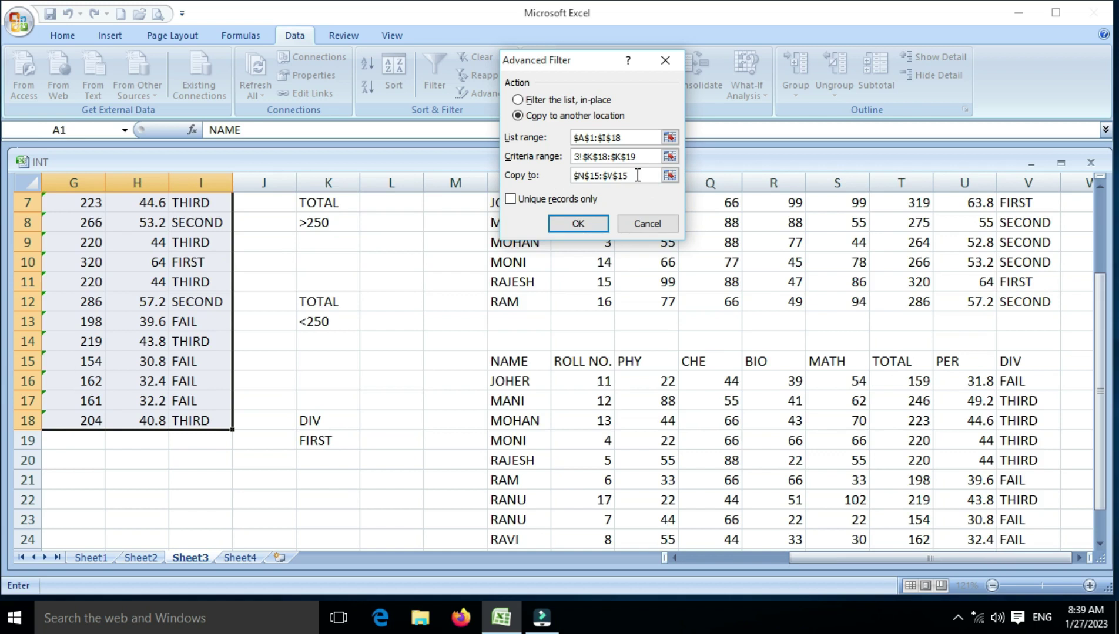
key("BackSpace")
key("BackSpace")
key("BackSpace")
key("BackSpace")
key("BackSpace")
key("BackSpace")
key("BackSpace")
key("BackSpace")
key("BackSpace")
key("BackSpace")
scroll(637, 176, "down", 7)
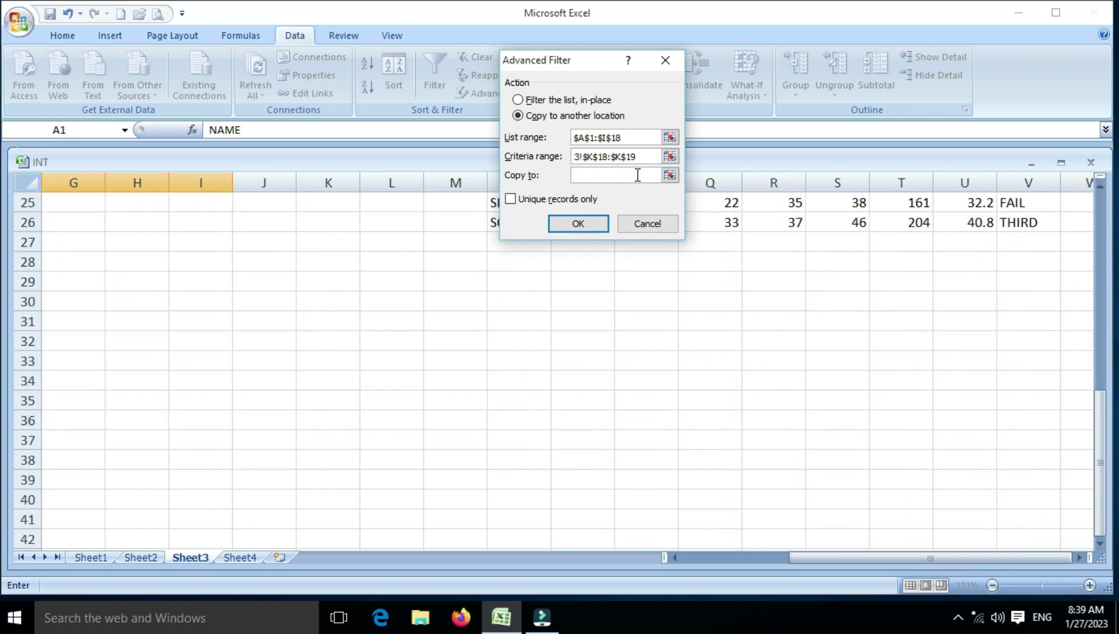
left_click(292, 301)
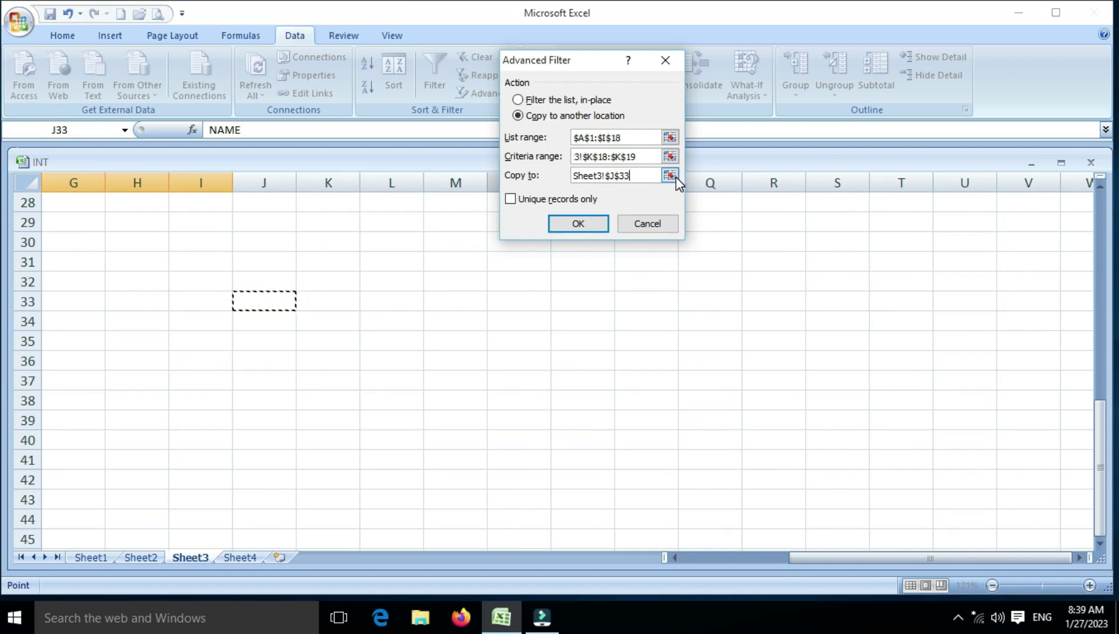
left_click(577, 224)
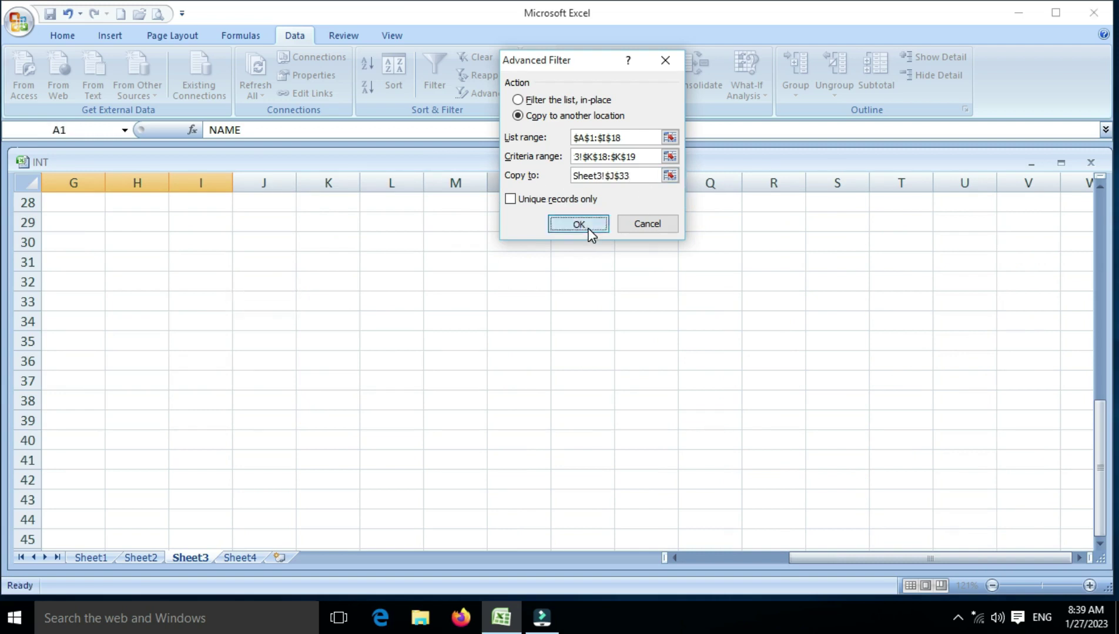
Step: Review the rows copied below J33 through the DIV column and compare them with the source marks table
scroll(590, 237, "down", 8)
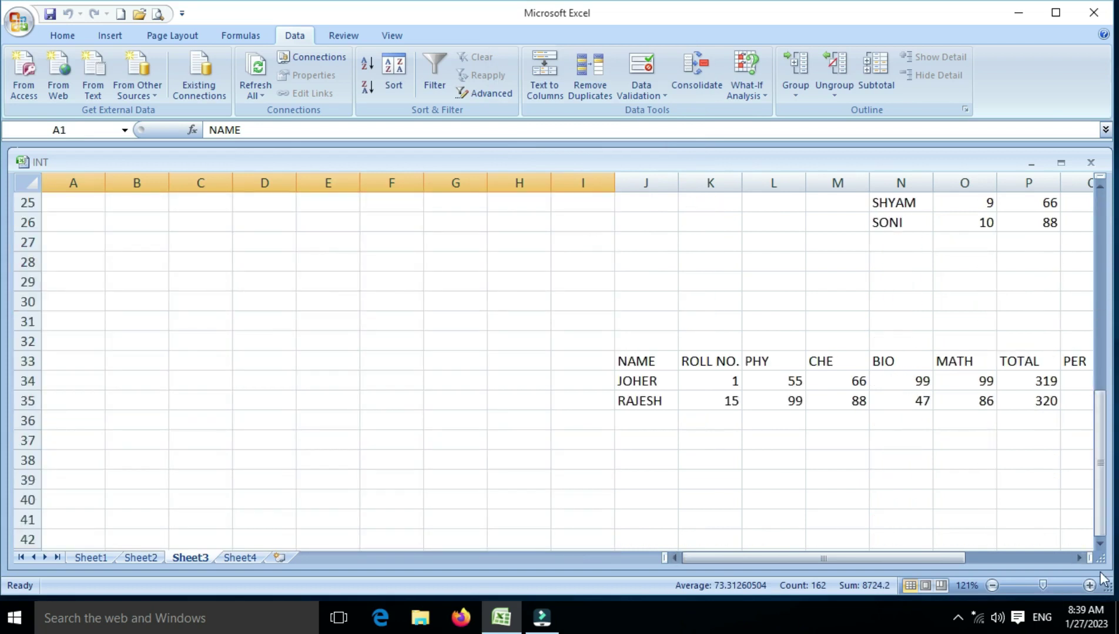
left_click(1079, 557)
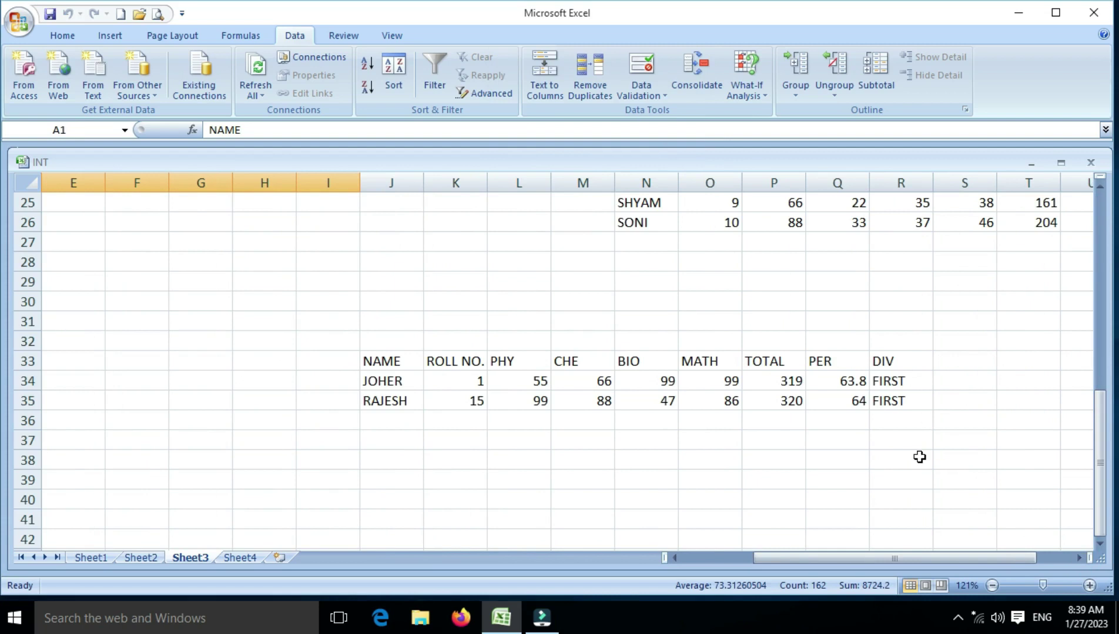
left_click(674, 558)
scroll(424, 462, "up", 8)
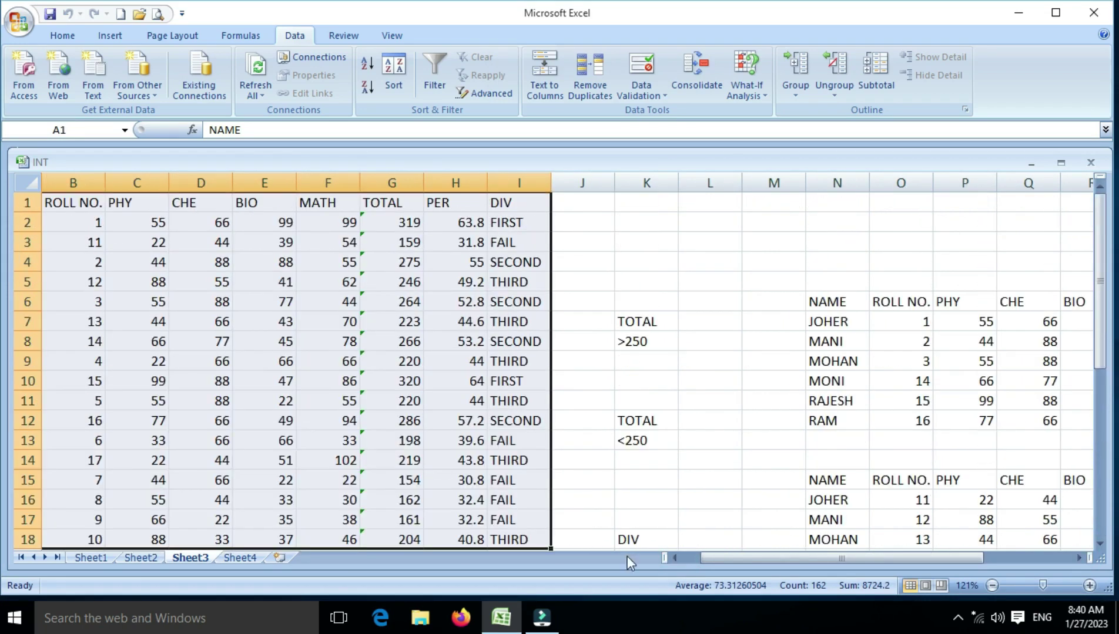
left_click(676, 560)
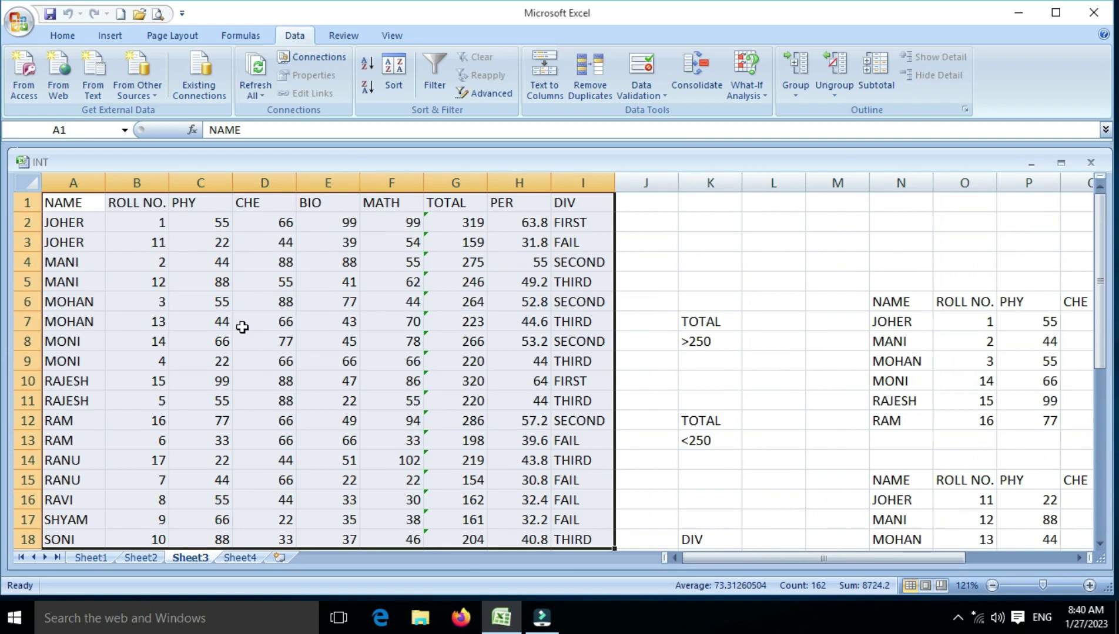
scroll(396, 487, "down", 4)
scroll(396, 487, "up", 4)
scroll(396, 487, "down", 2)
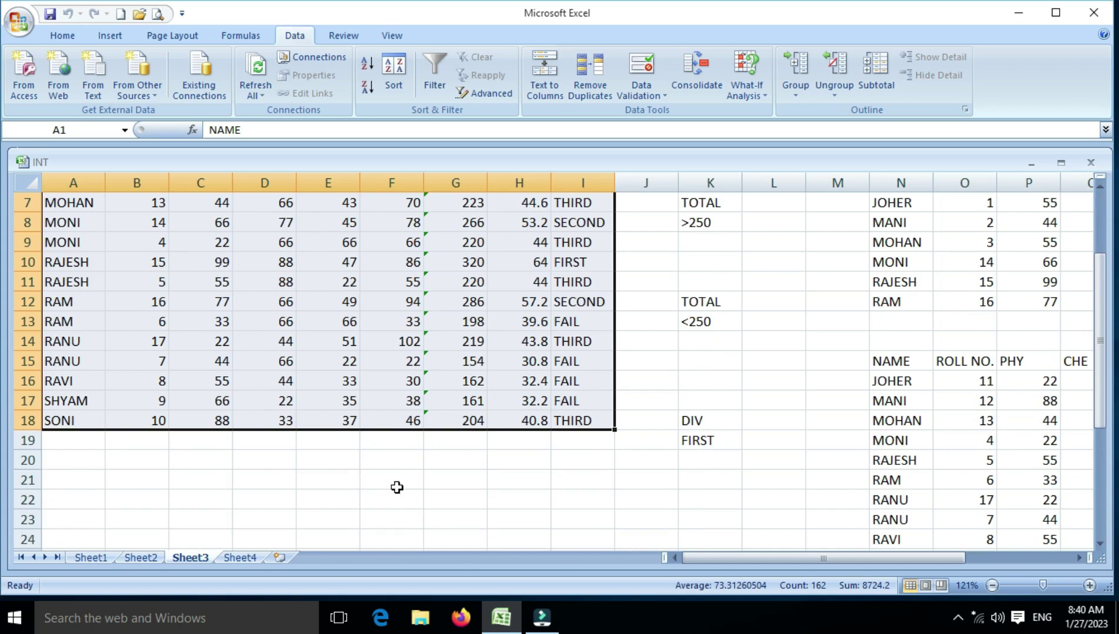
scroll(396, 487, "up", 2)
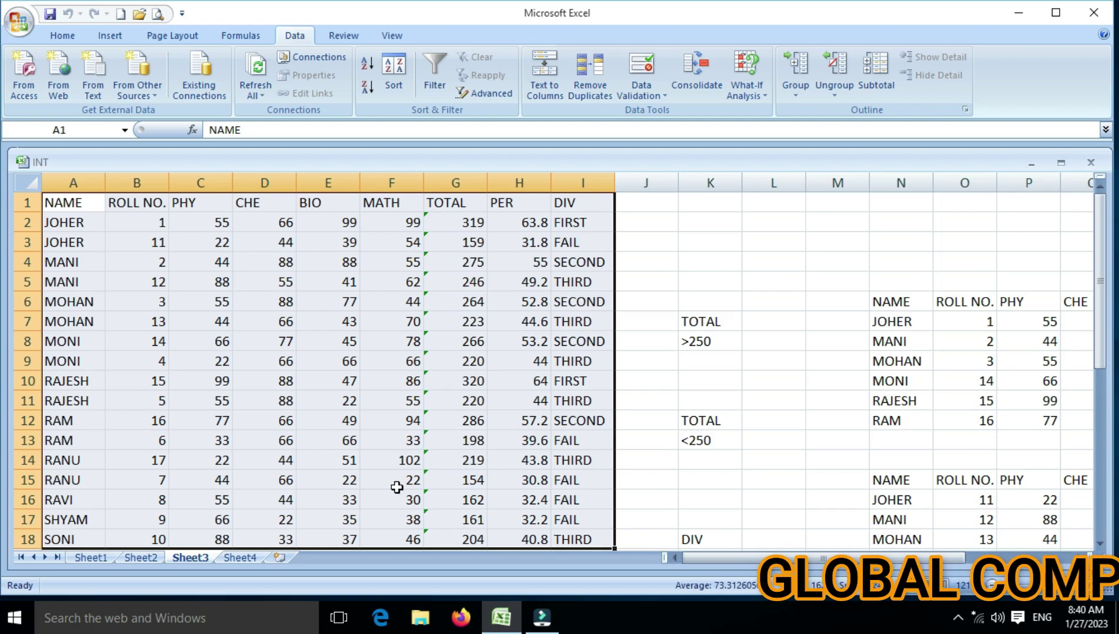
Step: Look over all three extracts at N6, N15 and J33 alongside their criteria blocks and the source table
scroll(849, 151, "down", 2)
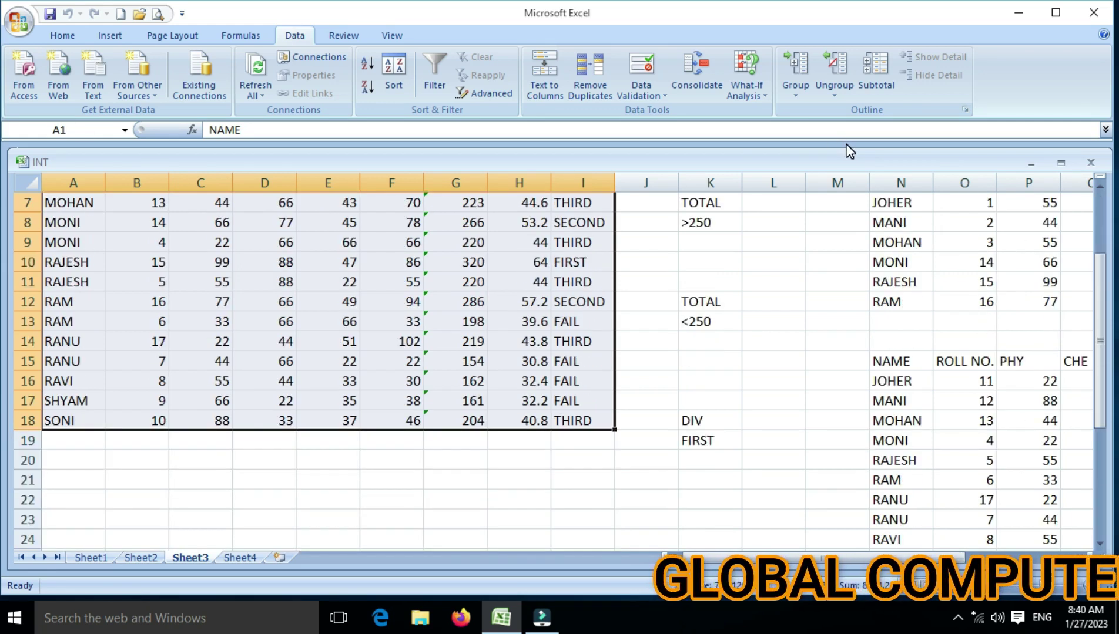
scroll(1027, 439, "right", 5)
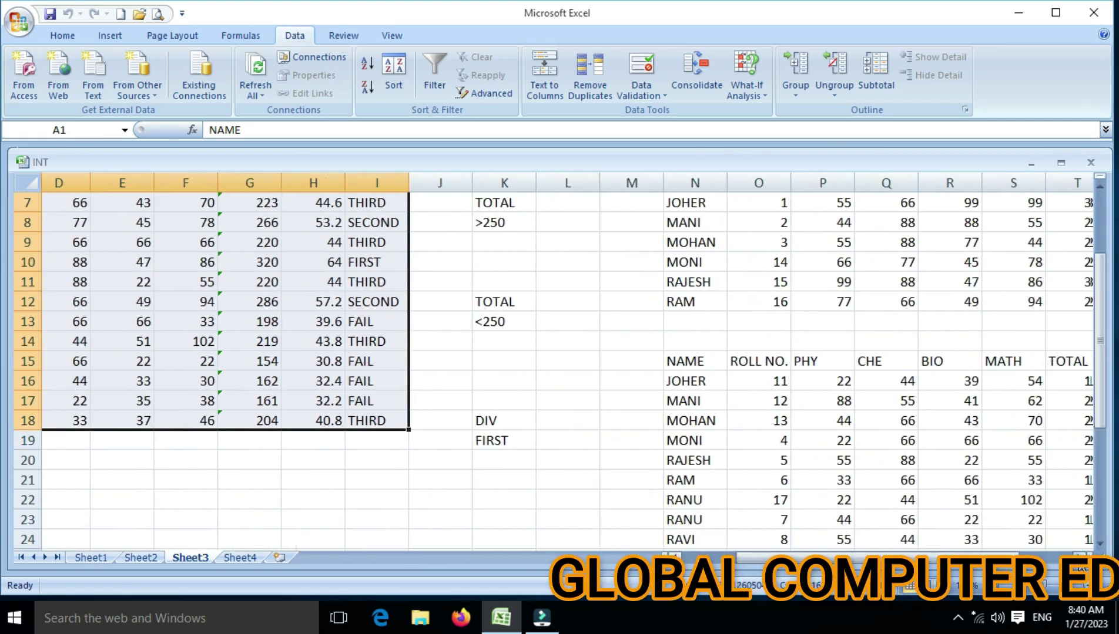
scroll(846, 412, "right", 2)
scroll(845, 412, "down", 9)
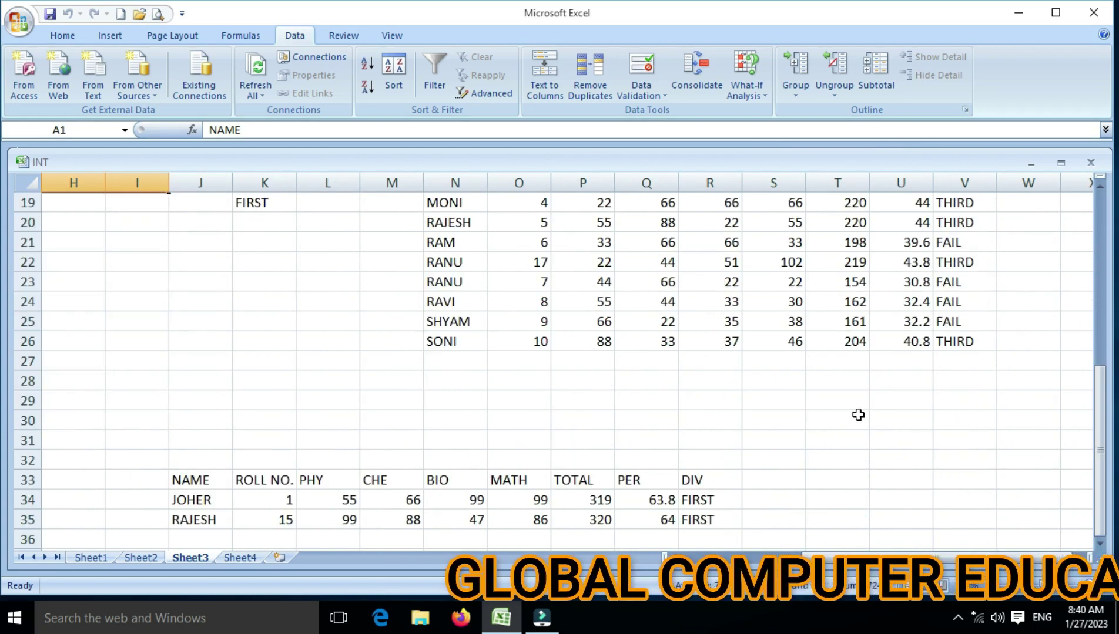
scroll(845, 412, "up", 11)
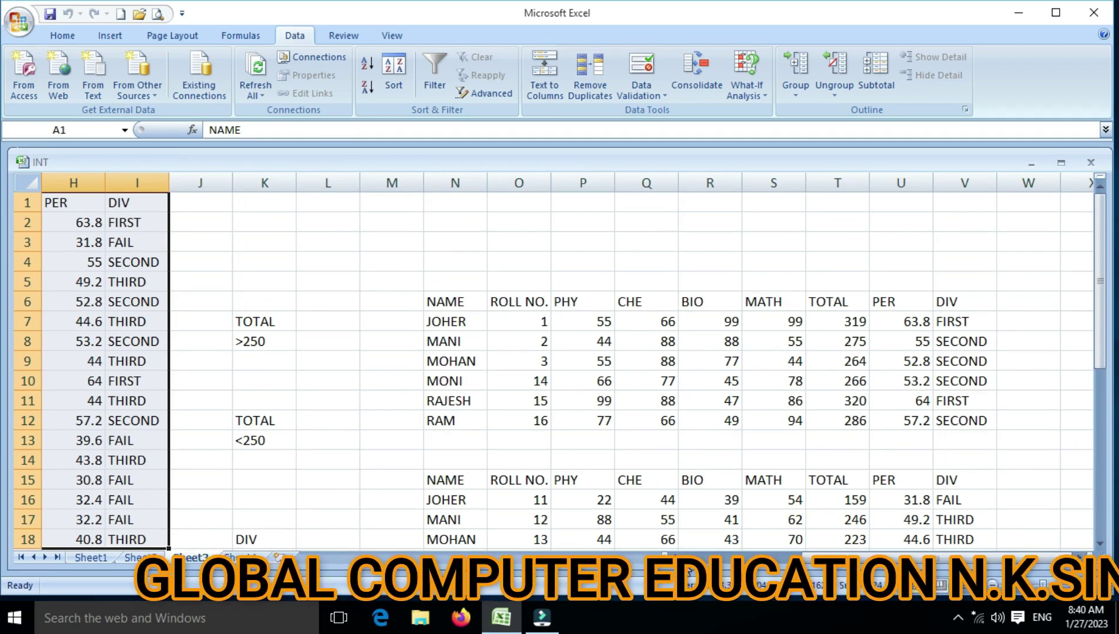
scroll(676, 557, "left", 7)
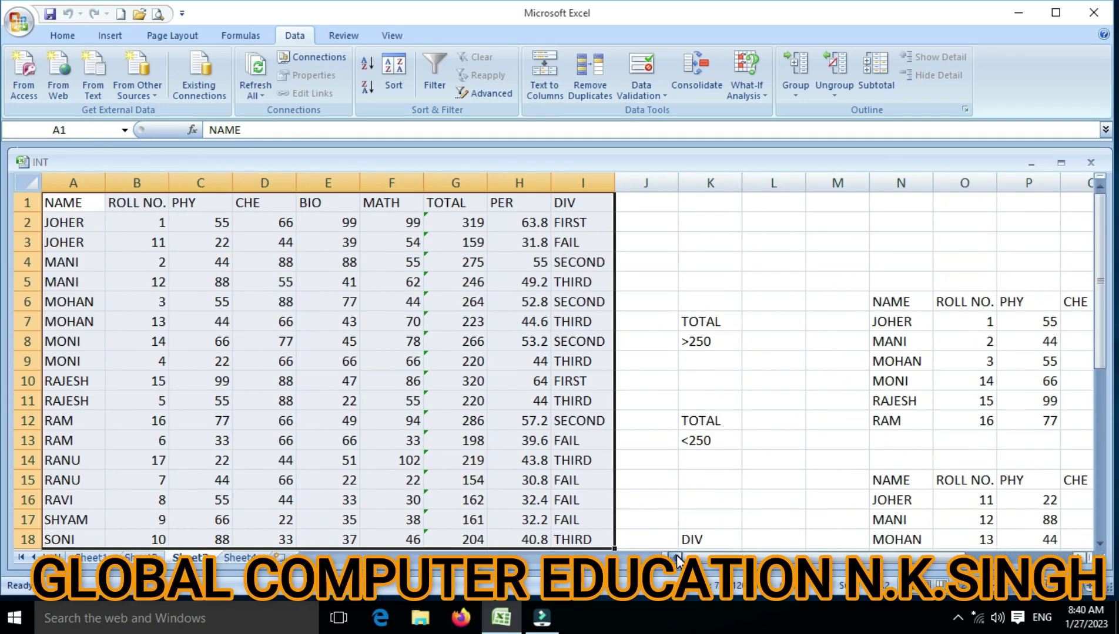
scroll(629, 491, "down", 4)
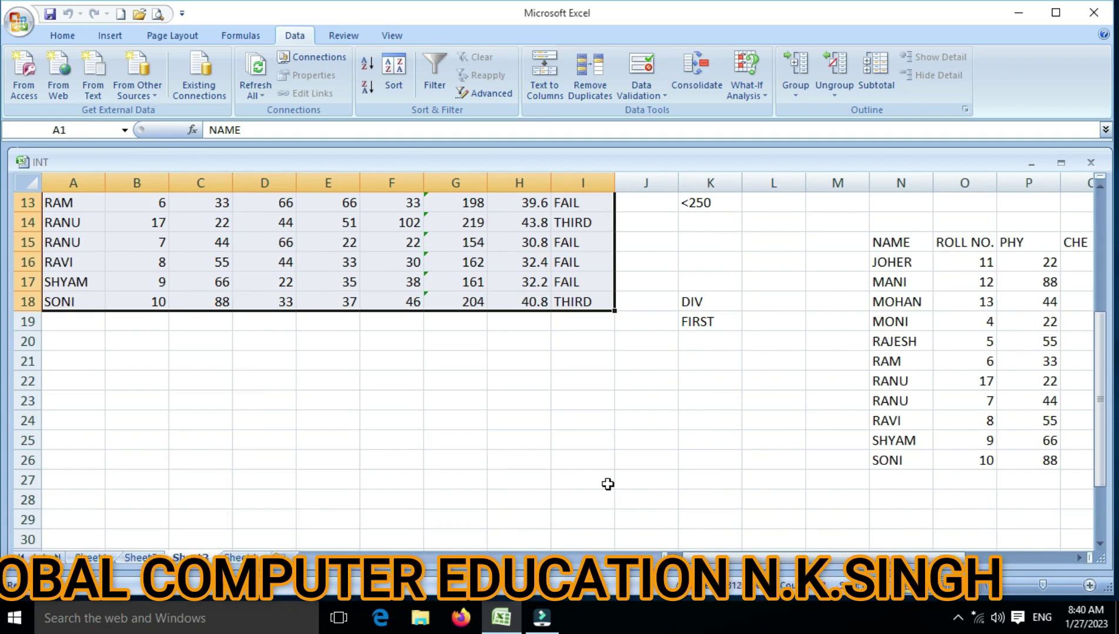